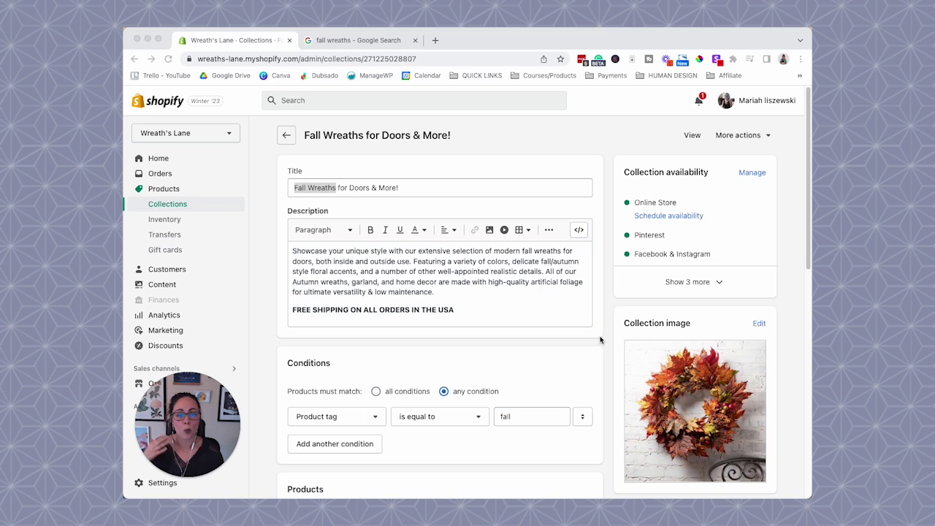
Highlight the keyword "Fall Wreaths" in the collection title, followed by the entire title.
left_click(522, 176)
left_click(523, 167)
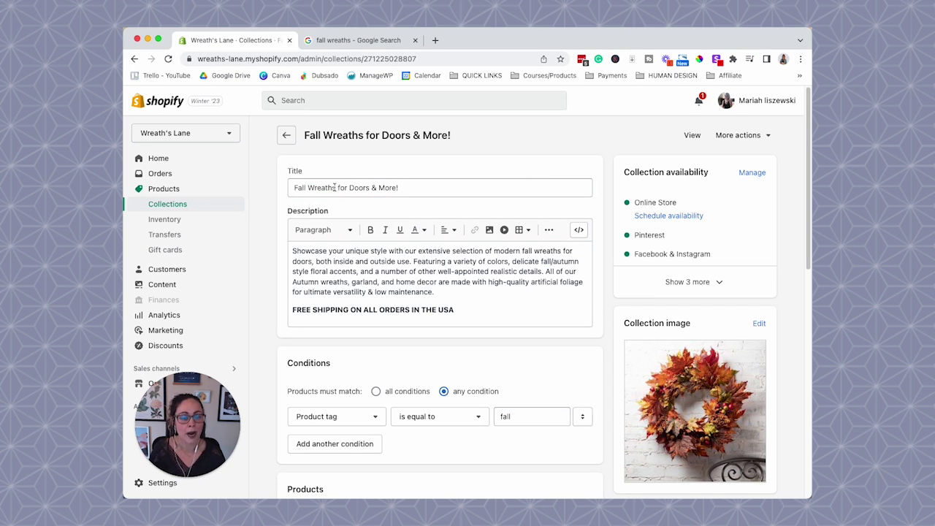
left_click_drag(335, 187, 281, 188)
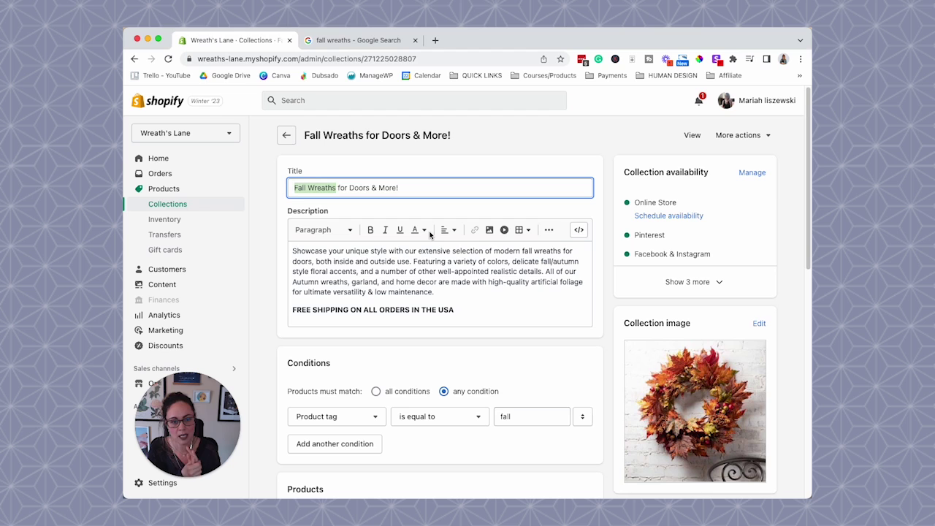
left_click(356, 189)
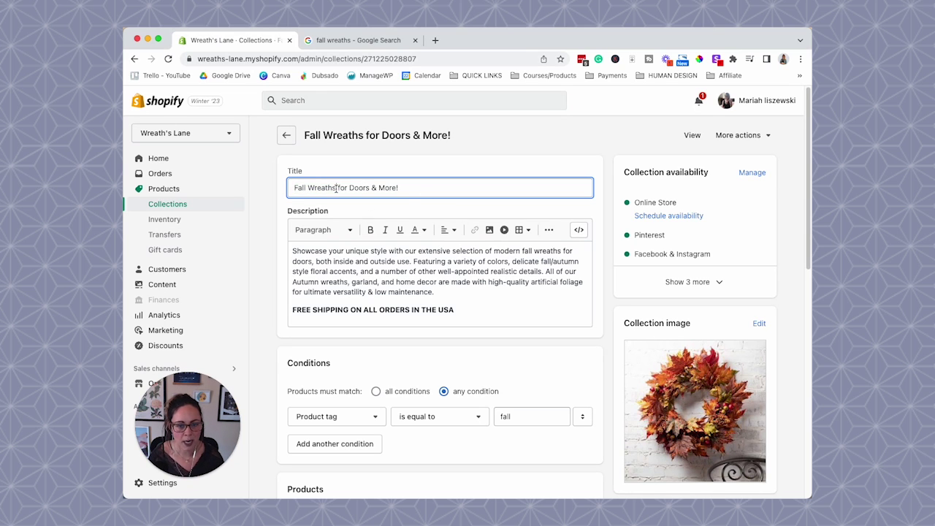
left_click_drag(336, 189, 291, 188)
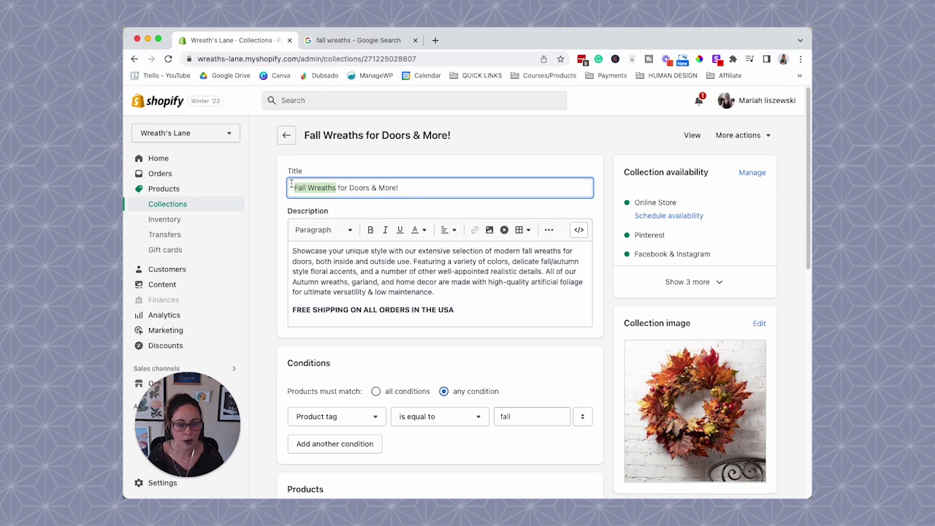
left_click(358, 184)
left_click_drag(409, 184, 306, 182)
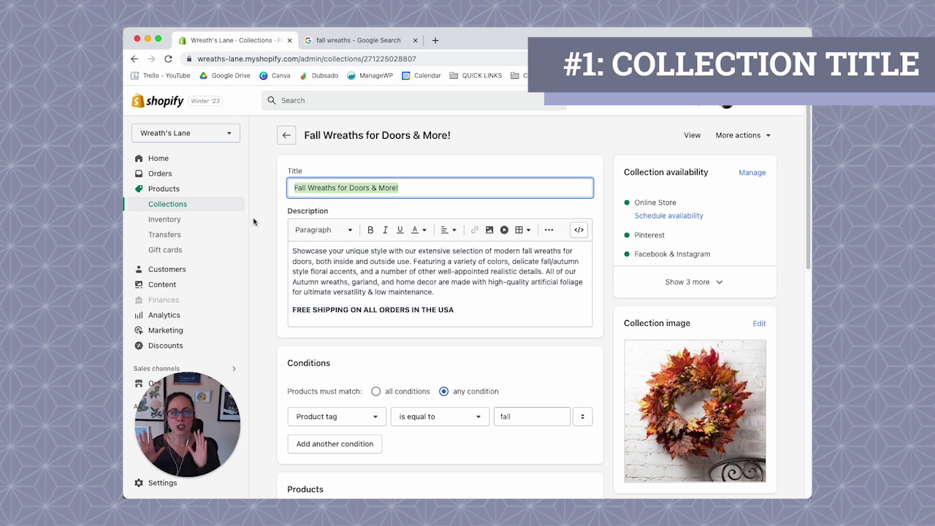
Open the collection's live storefront page in a new tab and compare its heading with the collection title.
right_click(692, 139)
left_click(603, 142)
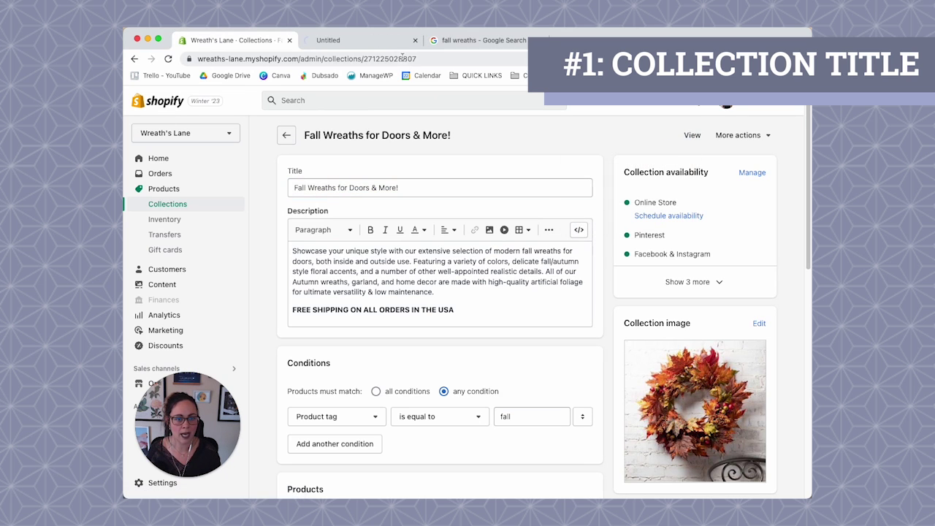
left_click(385, 42)
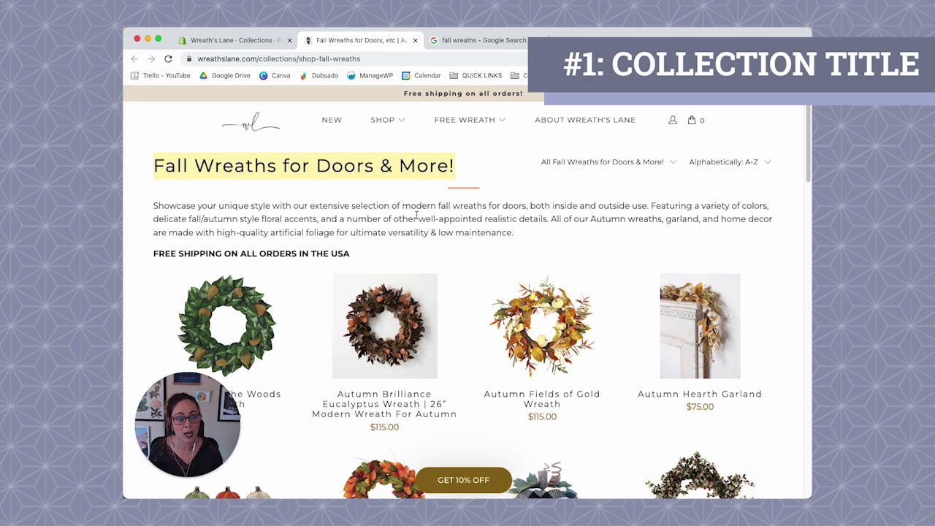
left_click(239, 41)
left_click(351, 41)
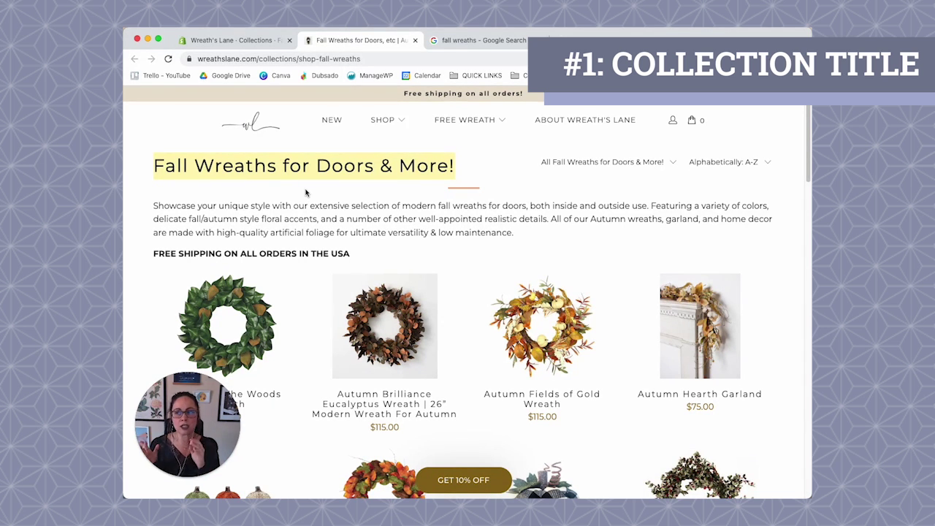
Return to the collection editor and highlight "fall wreaths" in the title and in the description's first sentence.
left_click(240, 42)
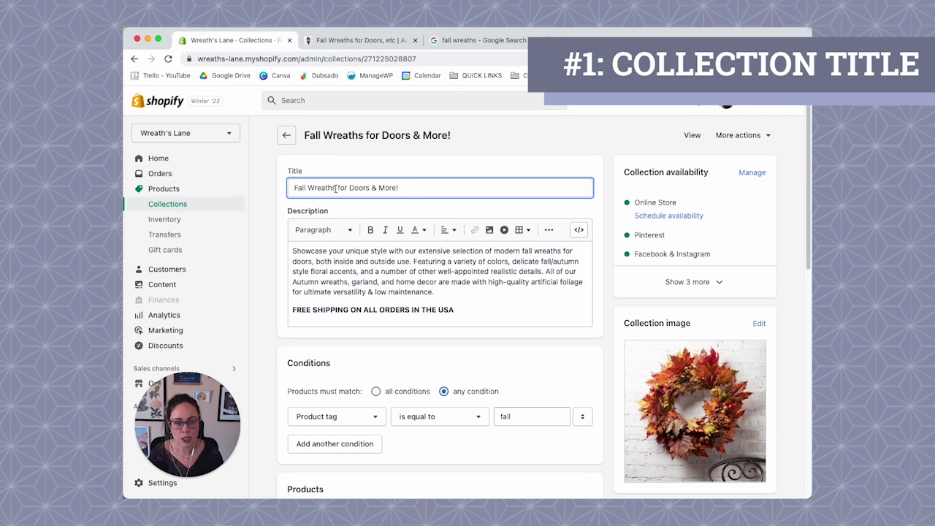
left_click_drag(336, 187, 278, 188)
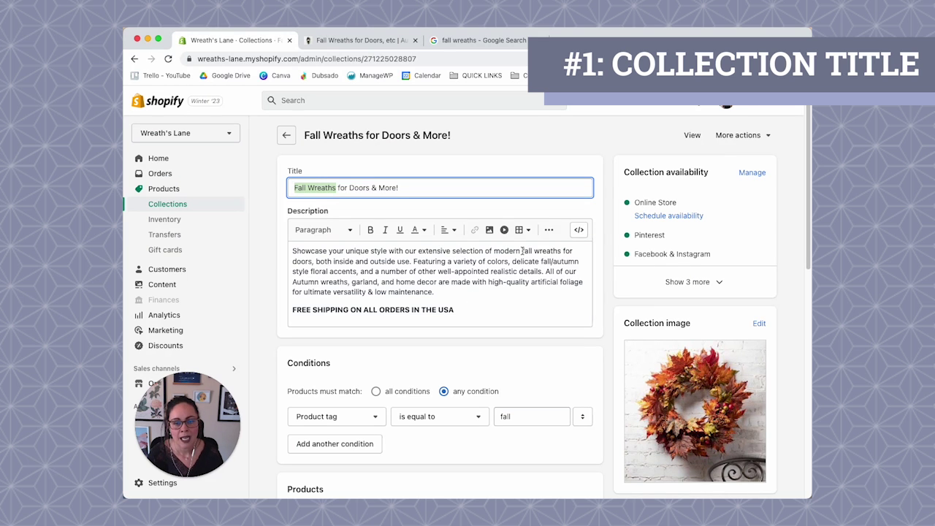
left_click_drag(522, 250, 563, 253)
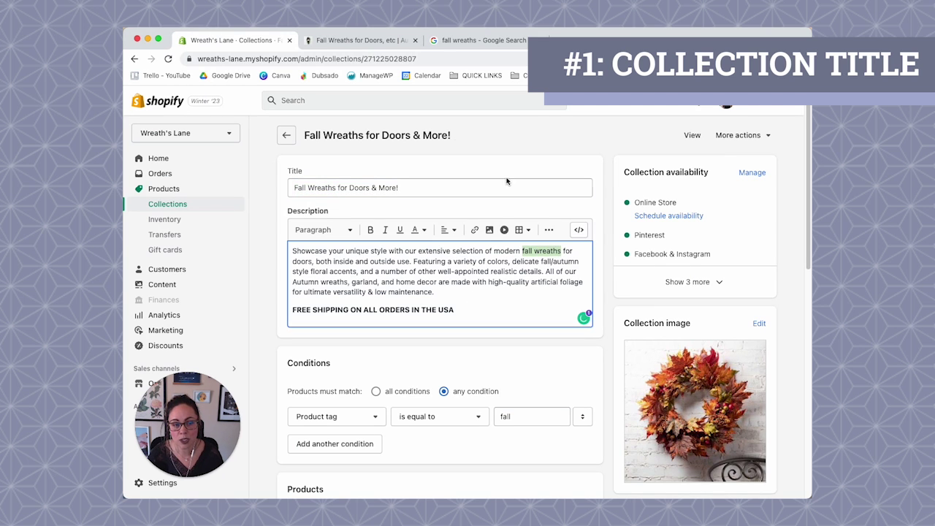
Examine the description paragraph on the live storefront page by highlighting its text.
left_click(362, 40)
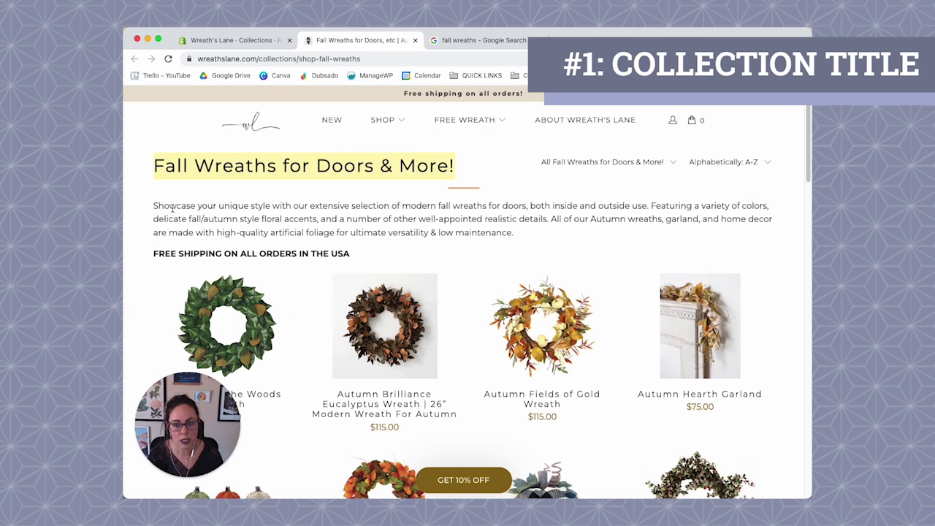
left_click_drag(153, 206, 248, 207)
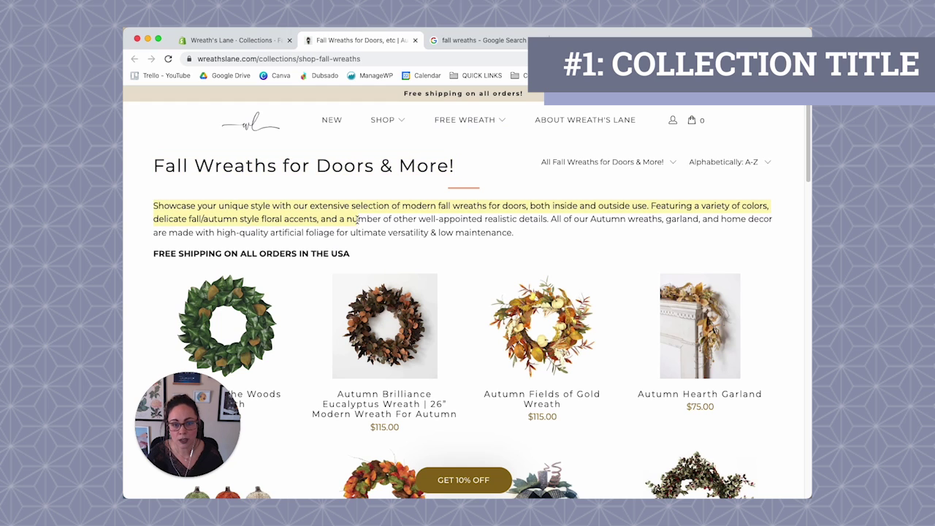
left_click_drag(358, 220, 363, 230)
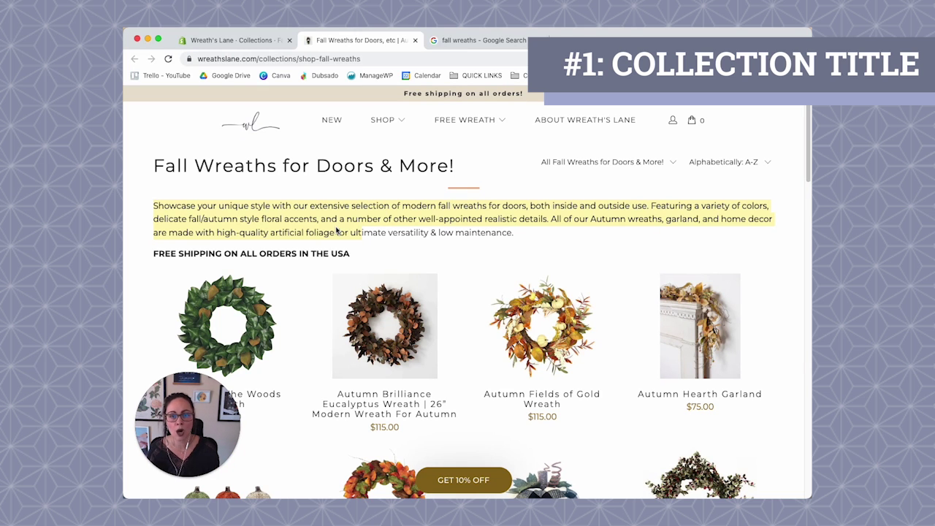
Go back to the collection editor and select the full collection title to review it against the description.
left_click(256, 41)
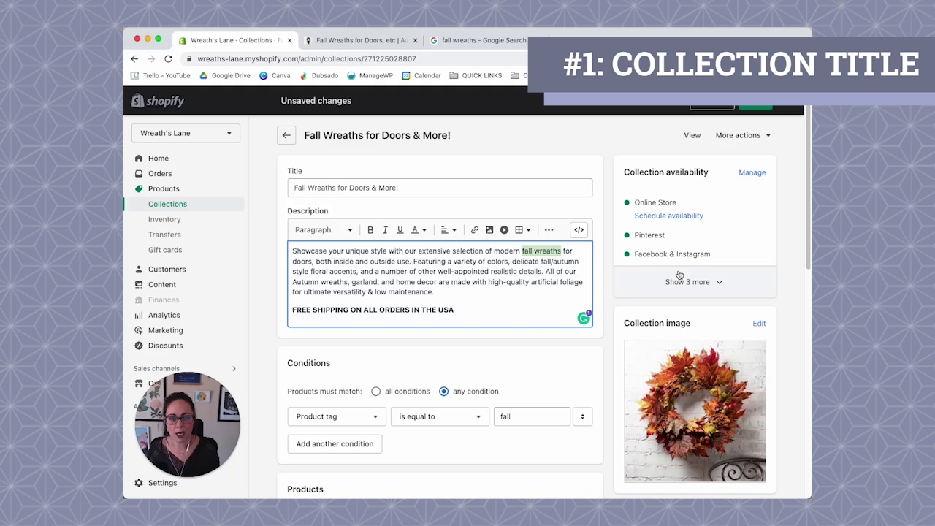
left_click(608, 284)
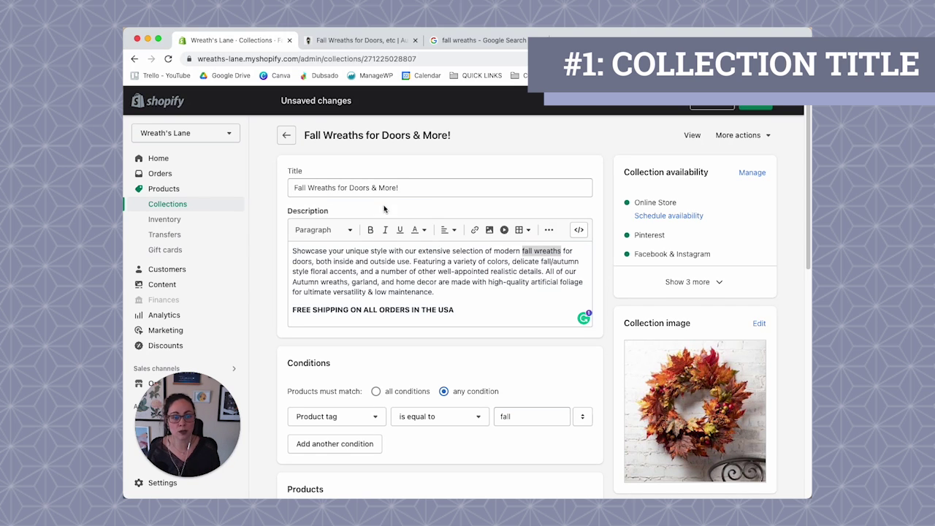
left_click(401, 187)
key("super+a")
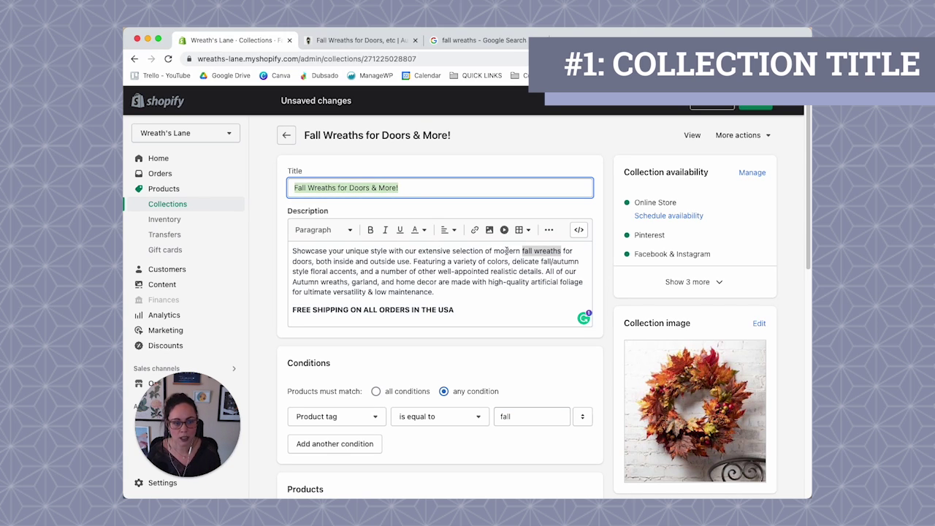
left_click(455, 292)
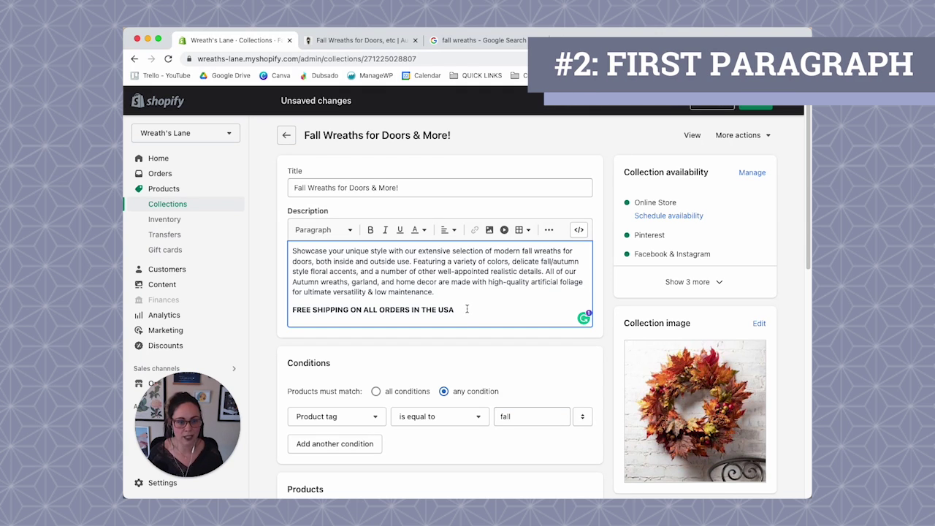
Review the collection description by highlighting its first paragraph and the whole text including the free shipping line.
left_click(465, 307)
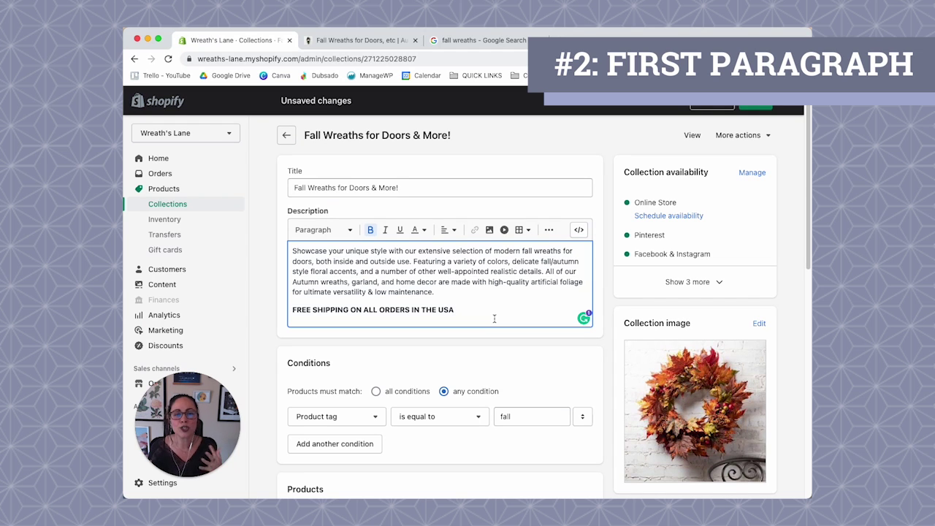
left_click_drag(483, 315, 292, 249)
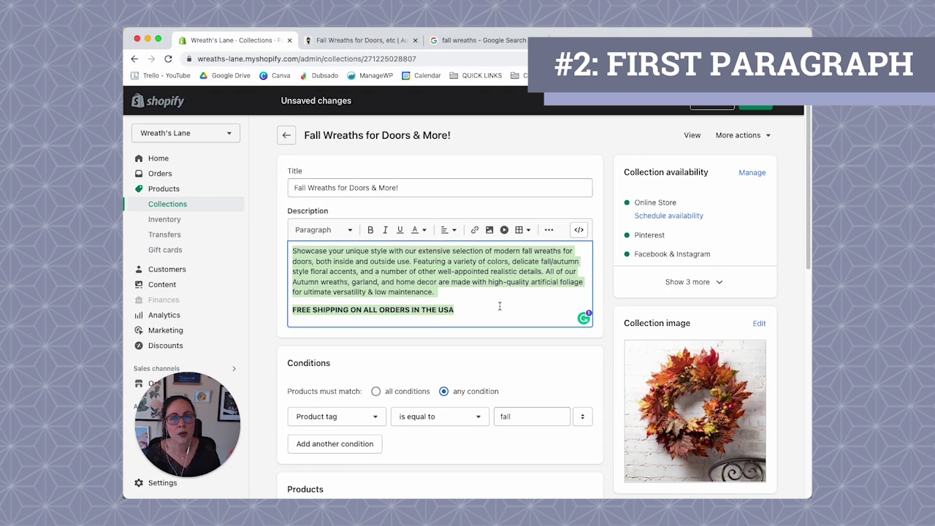
left_click(500, 306)
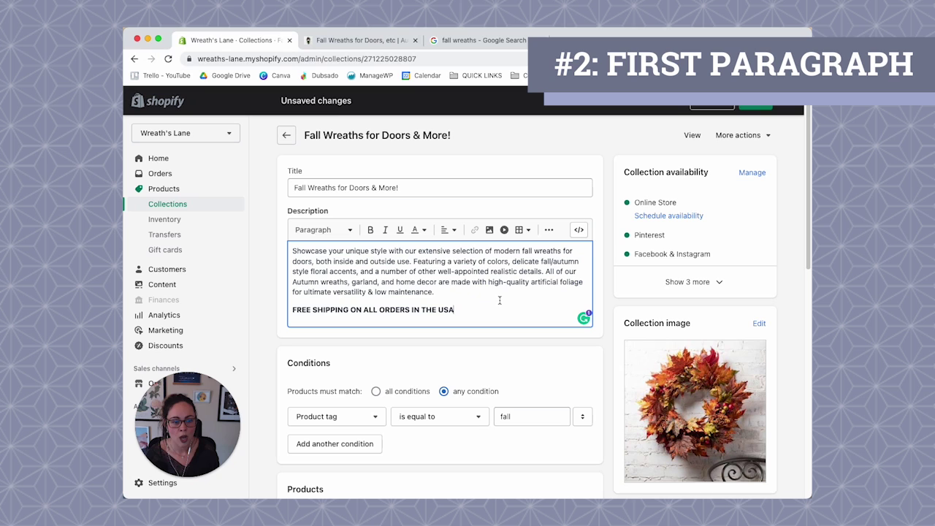
left_click_drag(507, 292, 283, 253)
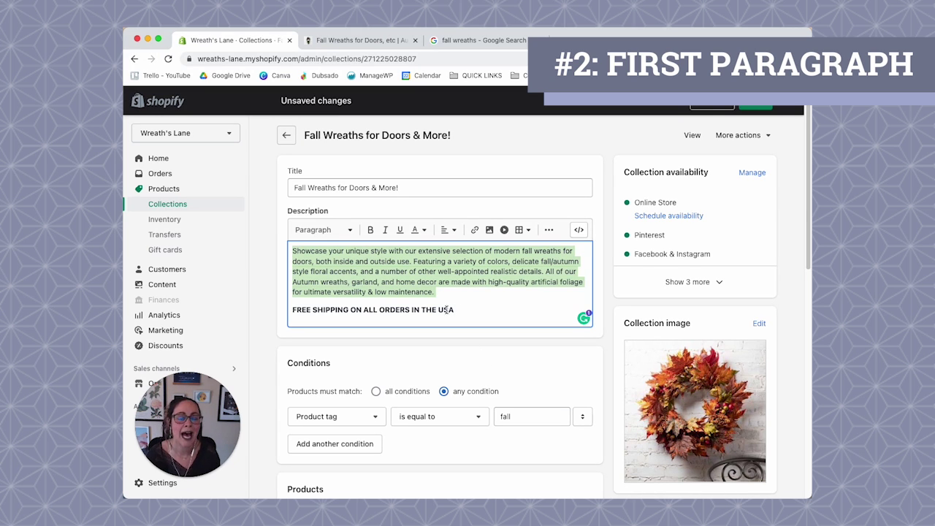
left_click_drag(453, 310, 295, 246)
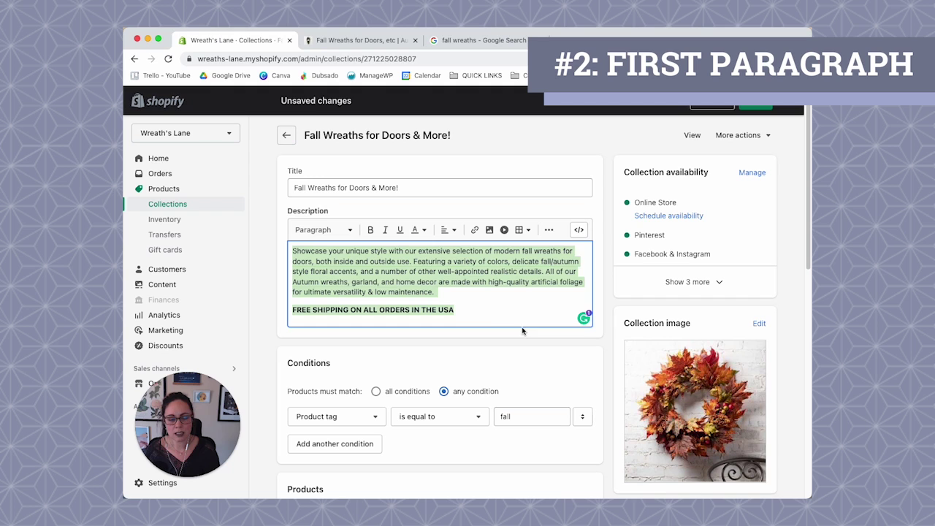
left_click(489, 305)
Check the storefront page again and highlight the full description together with the free shipping line.
left_click(326, 41)
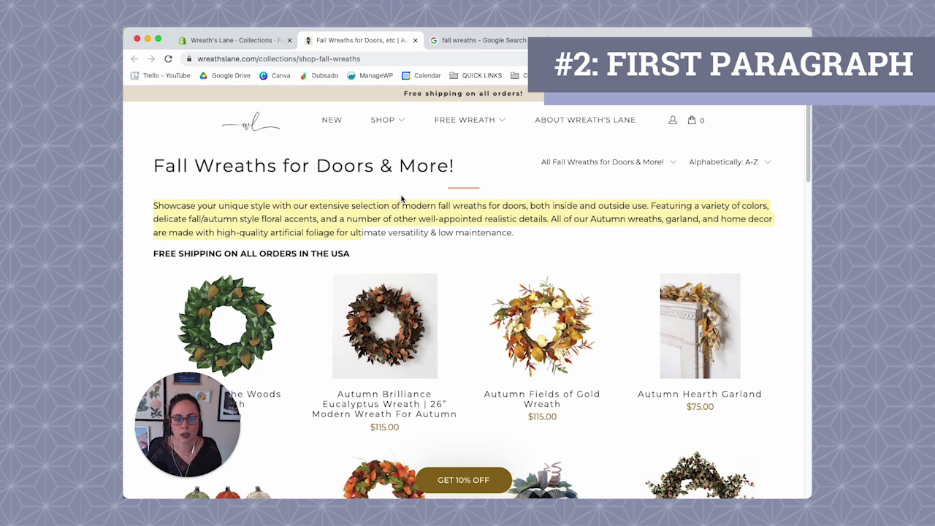
left_click(380, 204)
left_click_drag(354, 257, 154, 207)
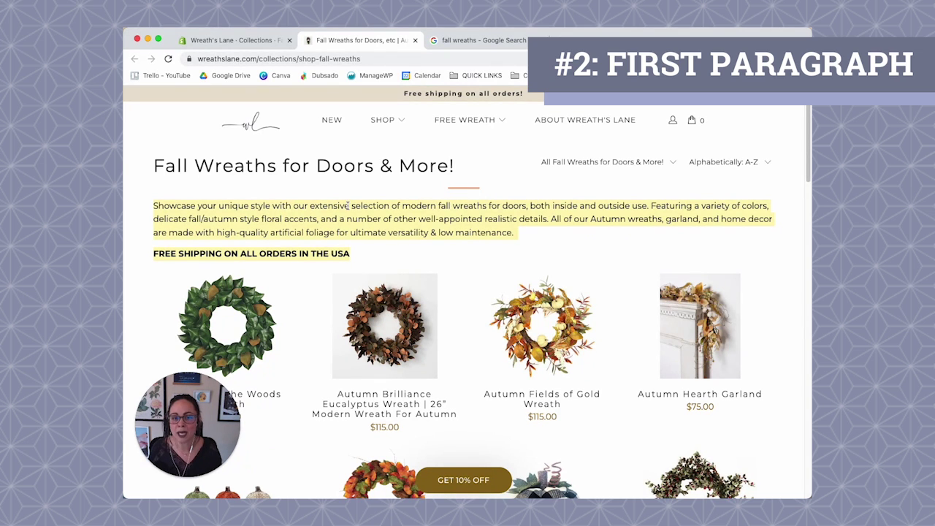
left_click(376, 250)
left_click_drag(376, 250, 155, 205)
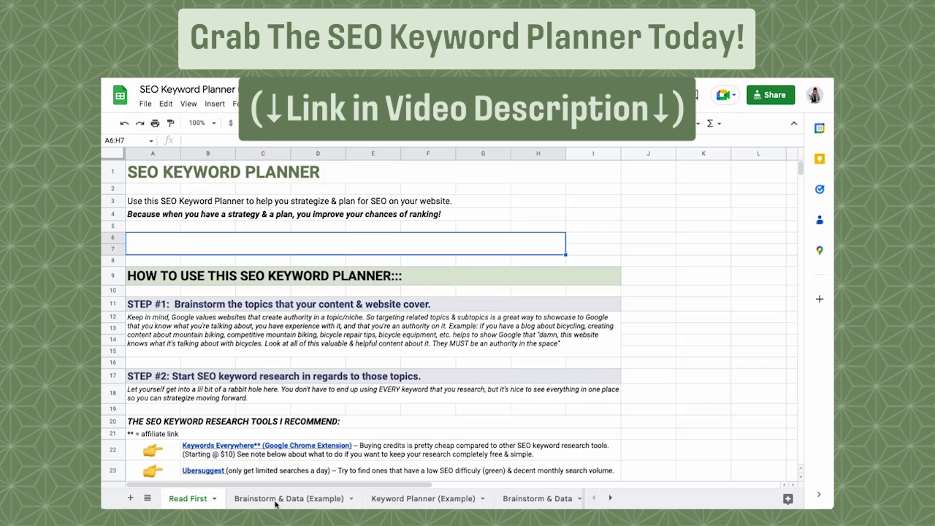
In the SEO Keyword Planner spreadsheet, look through the example sheets, the blank planning sheets and the Read First instructions.
left_click(278, 500)
left_click(404, 497)
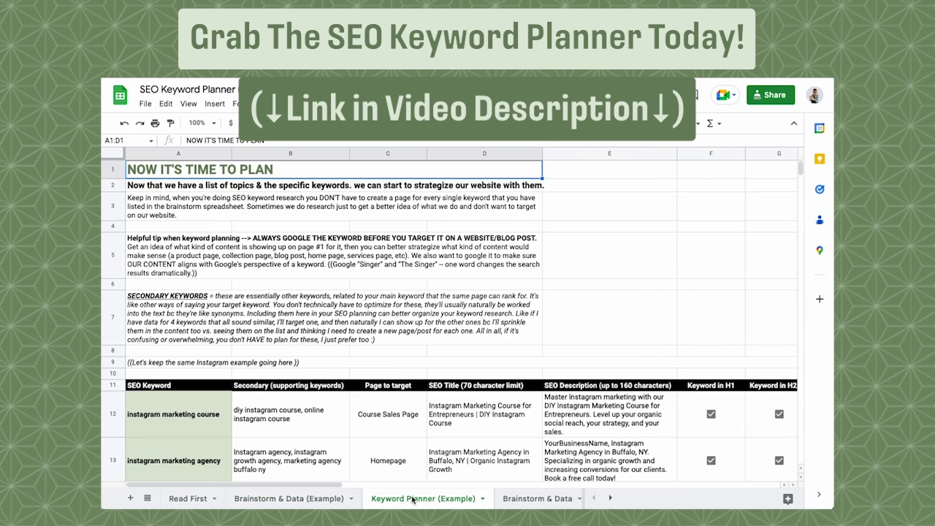
left_click(521, 498)
left_click(579, 499)
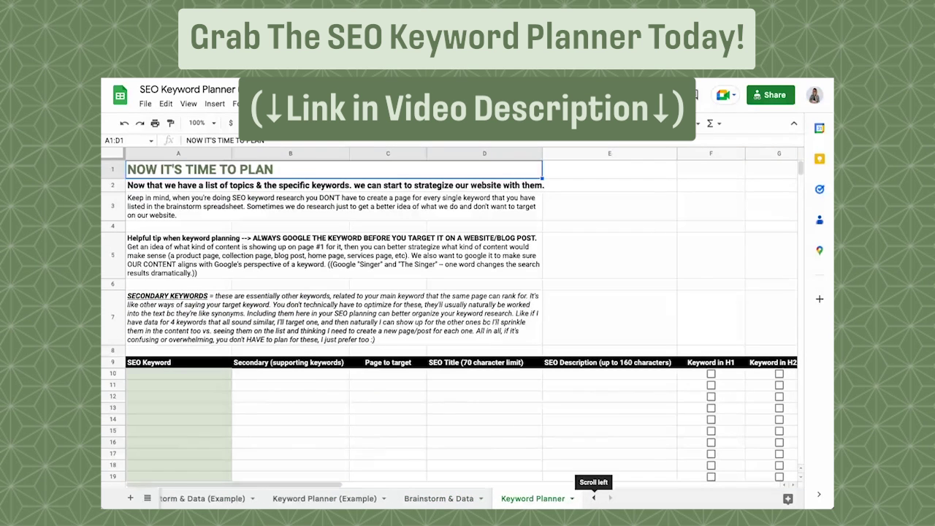
left_click(593, 499)
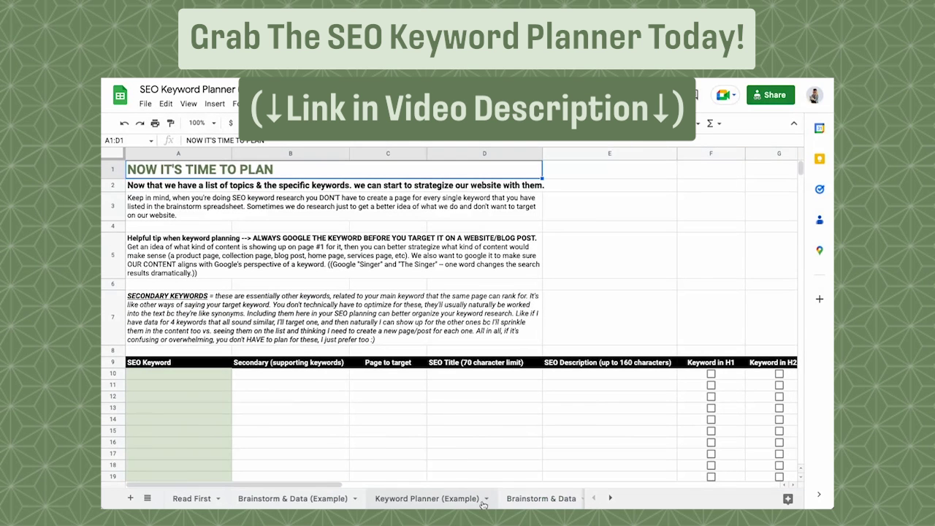
left_click(199, 500)
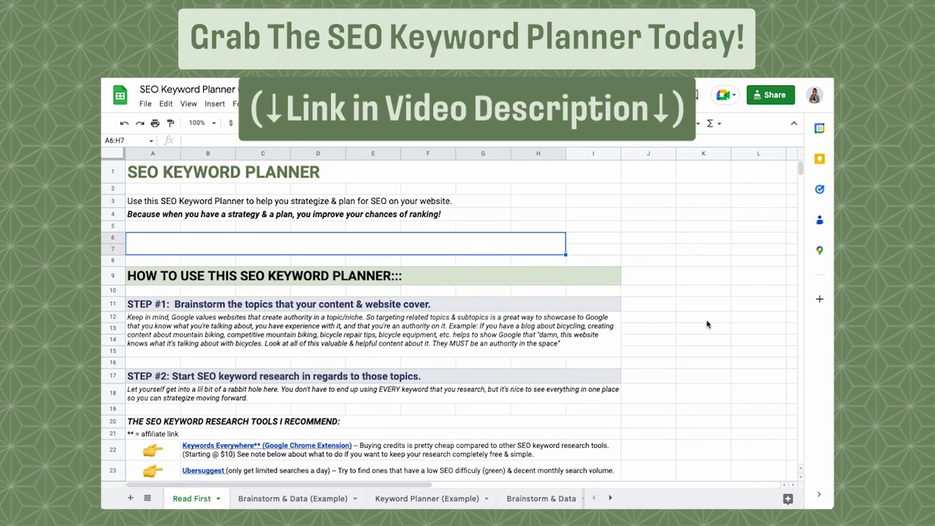
scroll(706, 331, "down", 10)
scroll(694, 331, "up", 10)
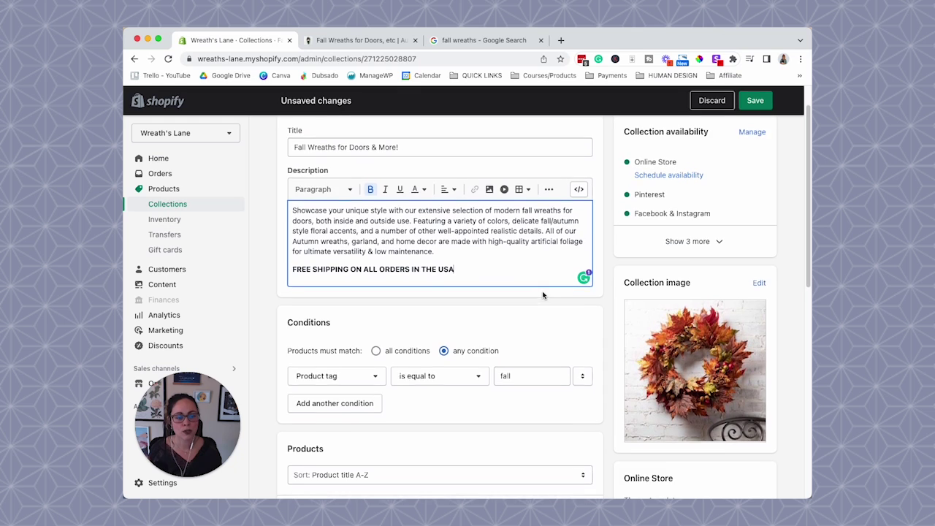
Replace the collection image's alt text with "fall wreaths with autumn leaves hanging on white walls" and save it.
scroll(545, 292, "down", 1)
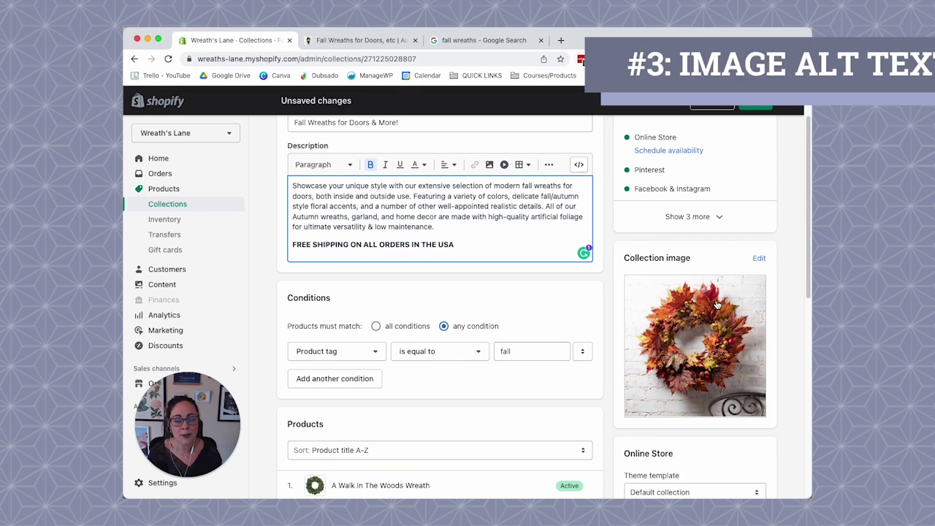
left_click(759, 258)
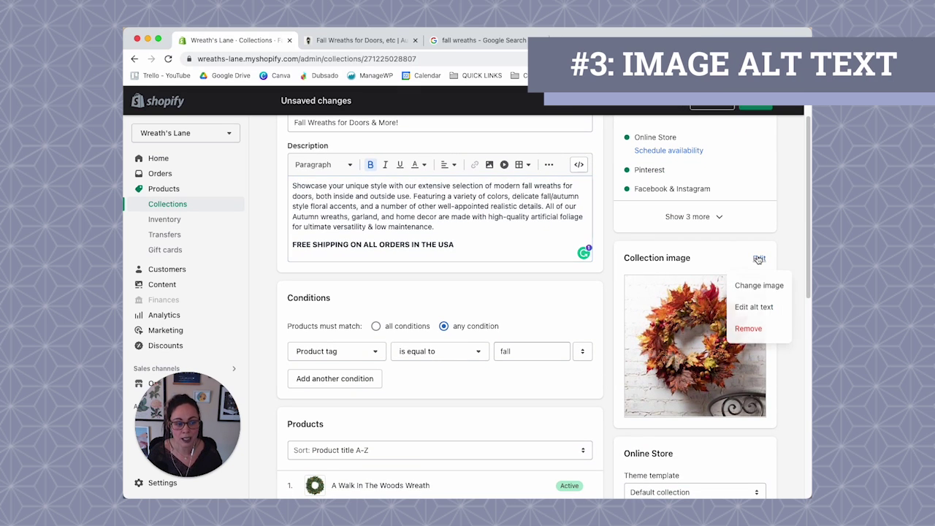
left_click(755, 307)
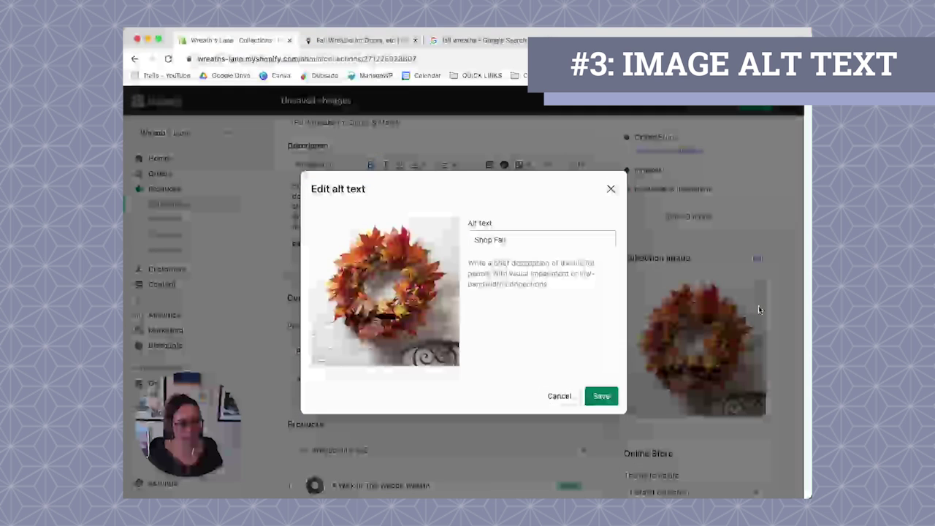
left_click(530, 244)
left_click_drag(520, 240, 425, 236)
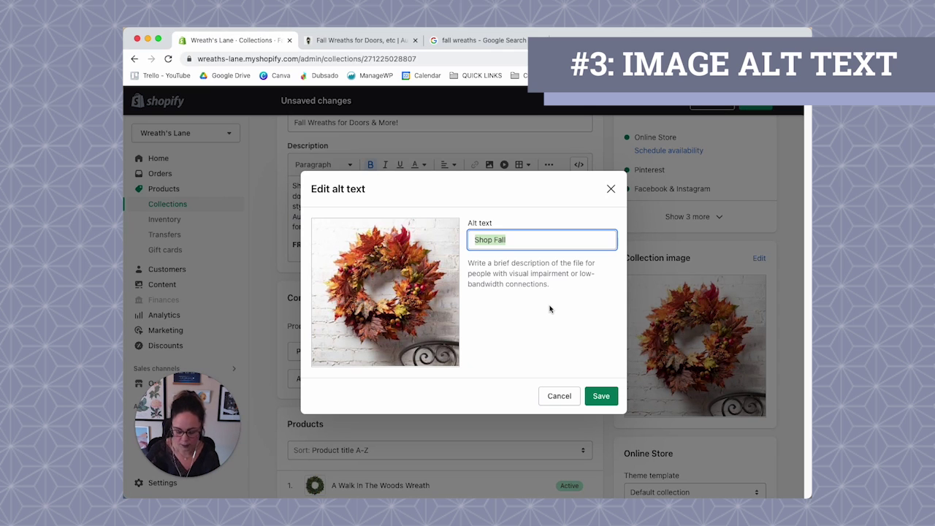
type("fall wreath with autumn leaves")
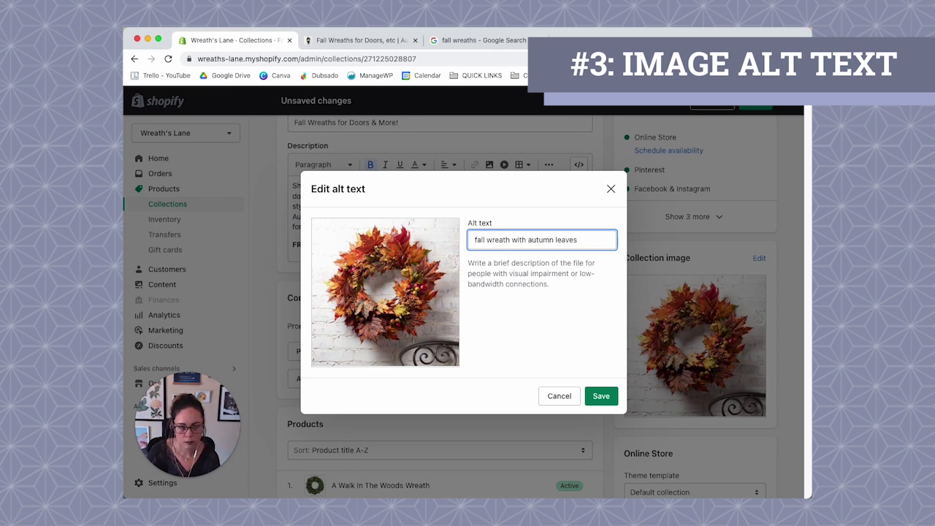
type(" hanging")
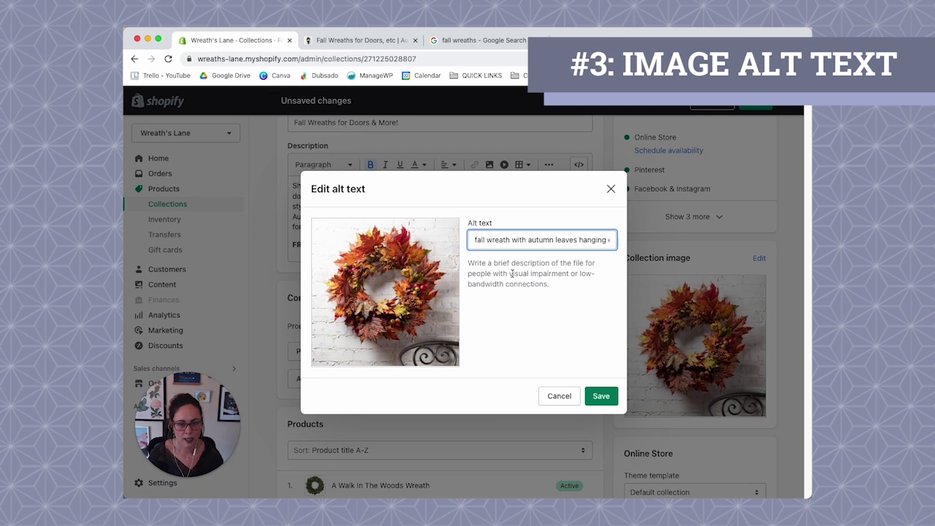
type(" on white walls")
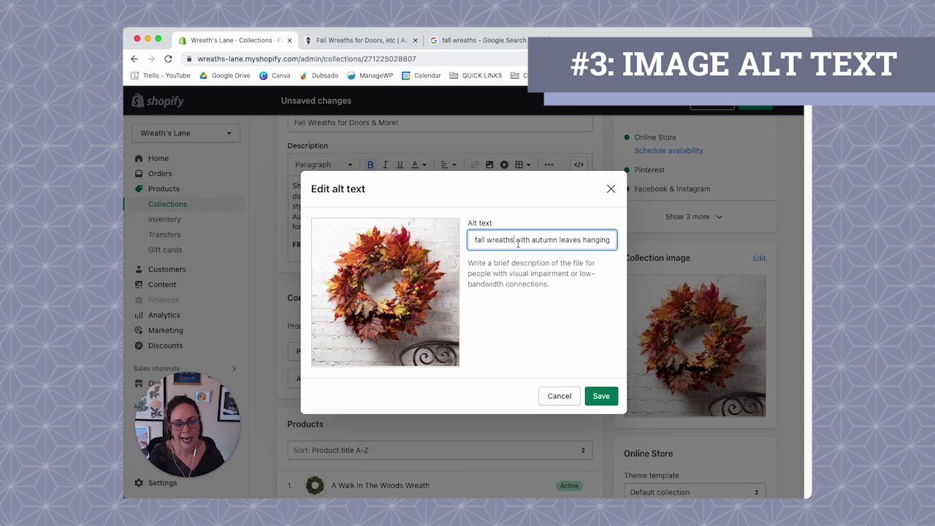
left_click_drag(474, 237, 622, 243)
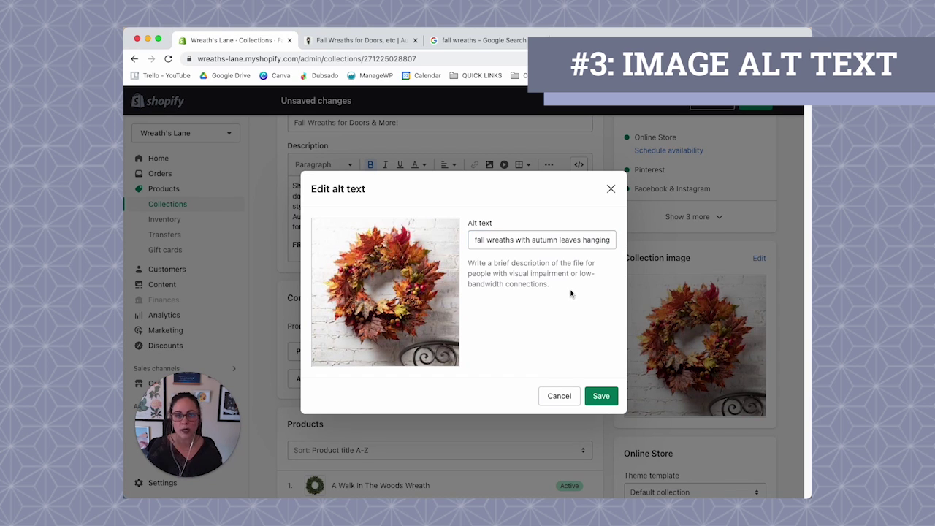
left_click(601, 398)
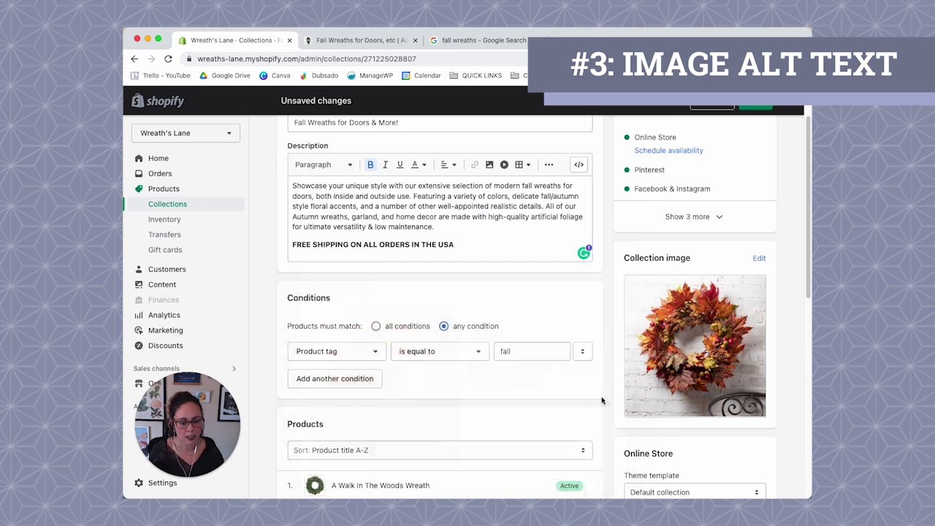
Open the collection's search engine listing for editing and highlight the keyword "Fall Wreaths" in the page title.
scroll(612, 402, "down", 6)
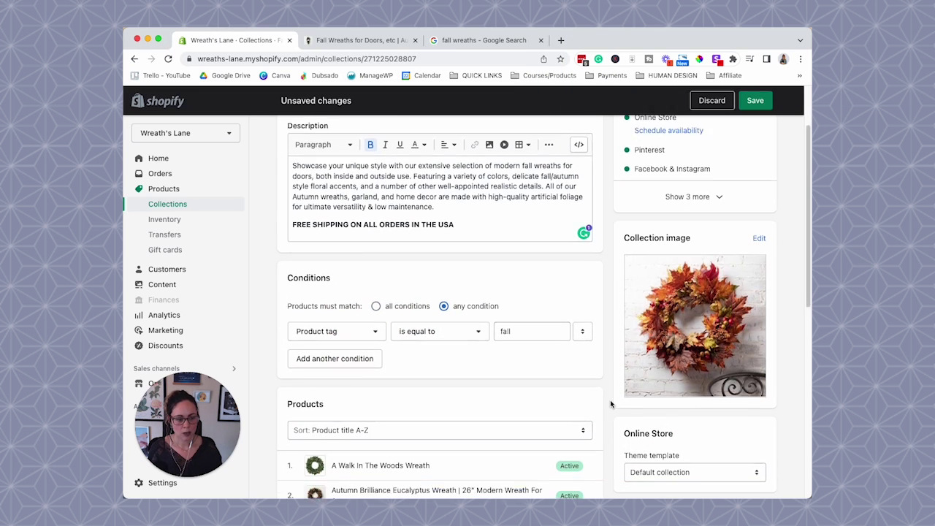
scroll(614, 406, "down", 1)
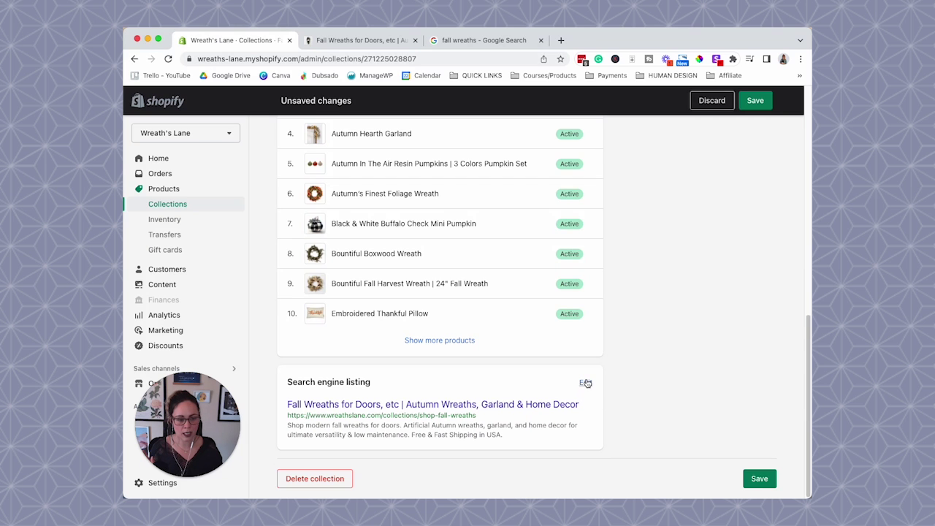
left_click(585, 382)
scroll(622, 392, "down", 2)
scroll(622, 395, "down", 2)
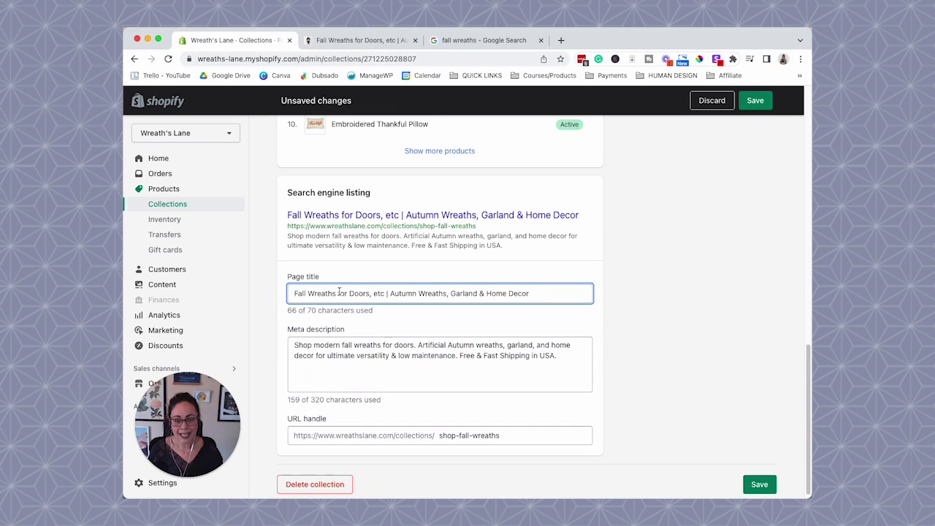
left_click_drag(337, 293, 279, 291)
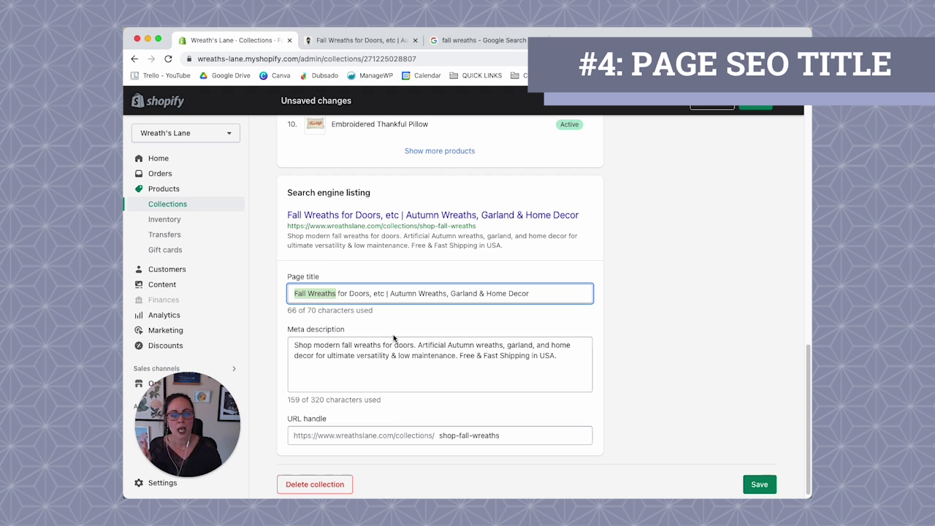
left_click(382, 293)
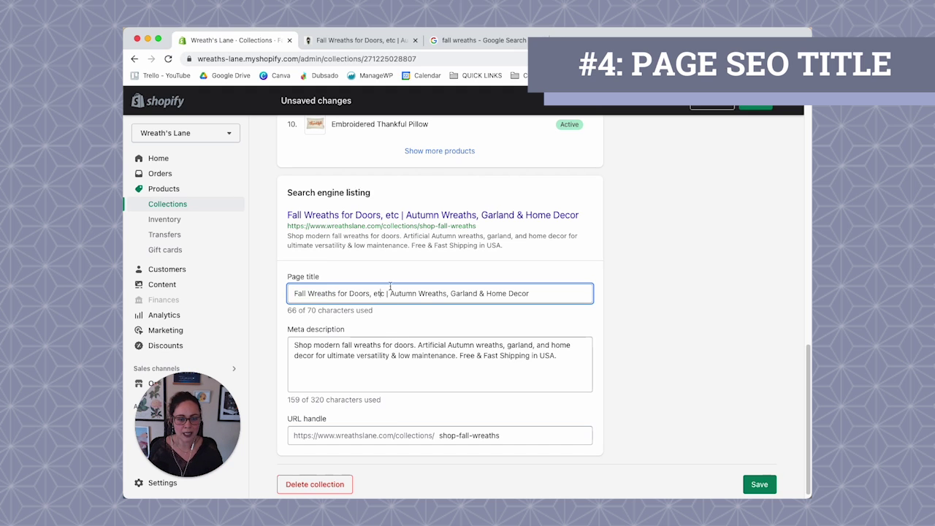
Review the meta description by highlighting the keyword "fall wreaths" in its first sentence.
left_click(350, 355)
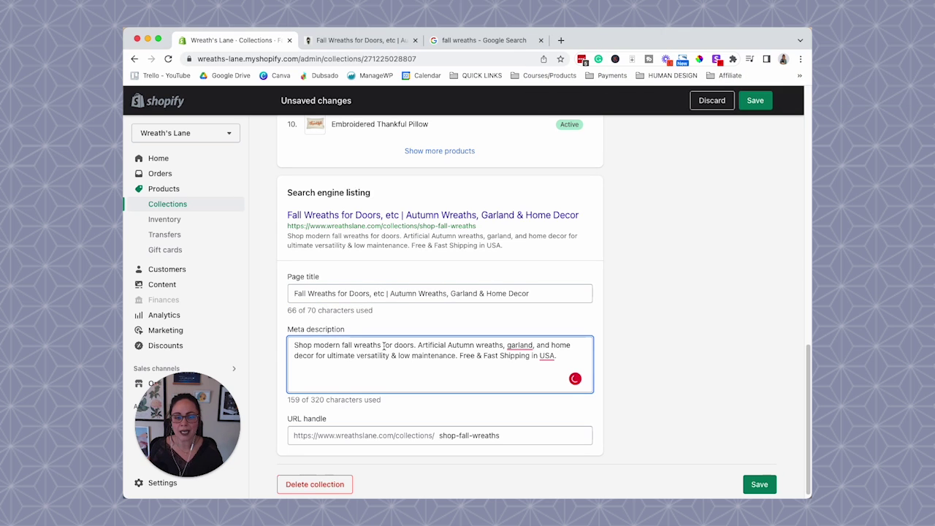
left_click_drag(381, 346, 342, 346)
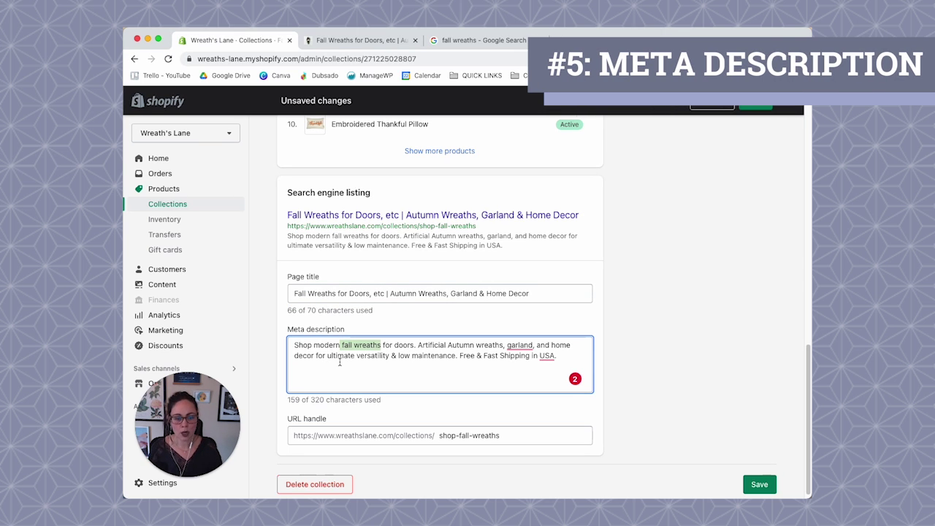
scroll(340, 363, "up", 15)
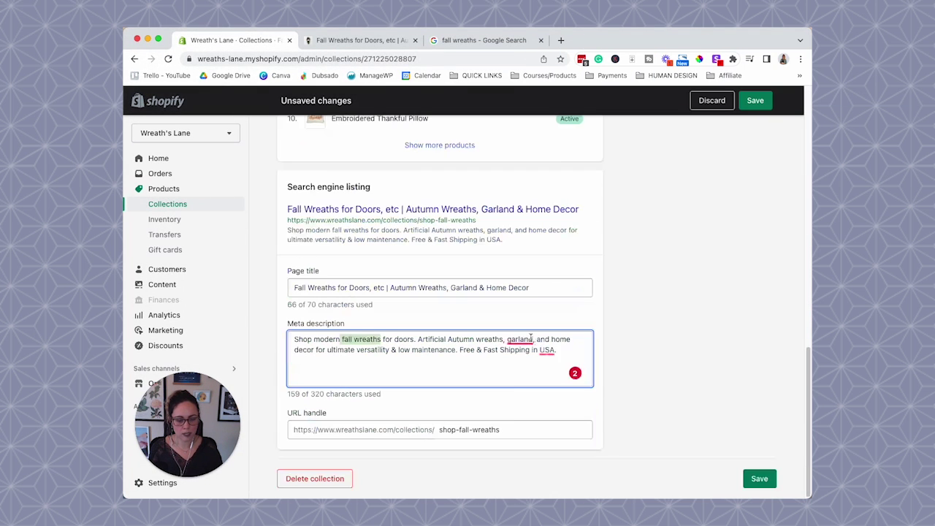
left_click(419, 339)
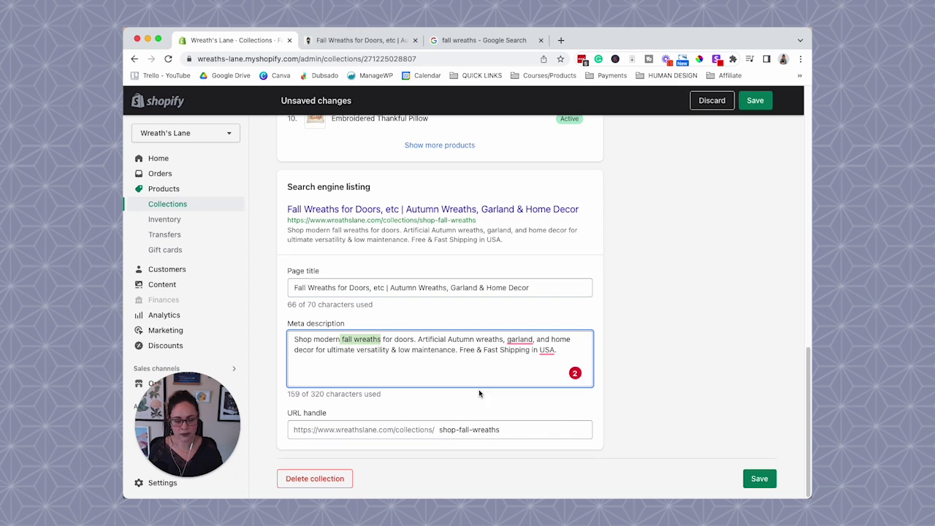
Highlight the collection's URL handle to check that it contains the target keyword.
left_click(528, 431)
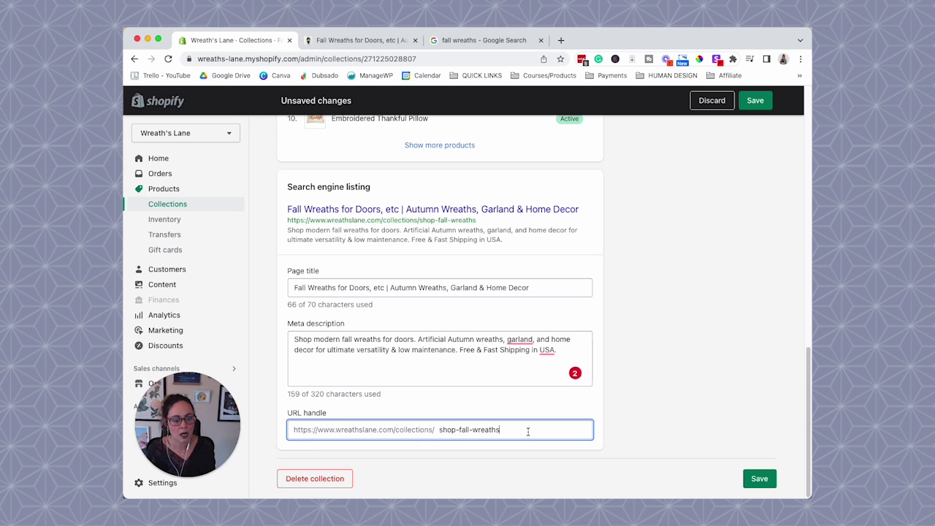
left_click_drag(519, 429, 439, 430)
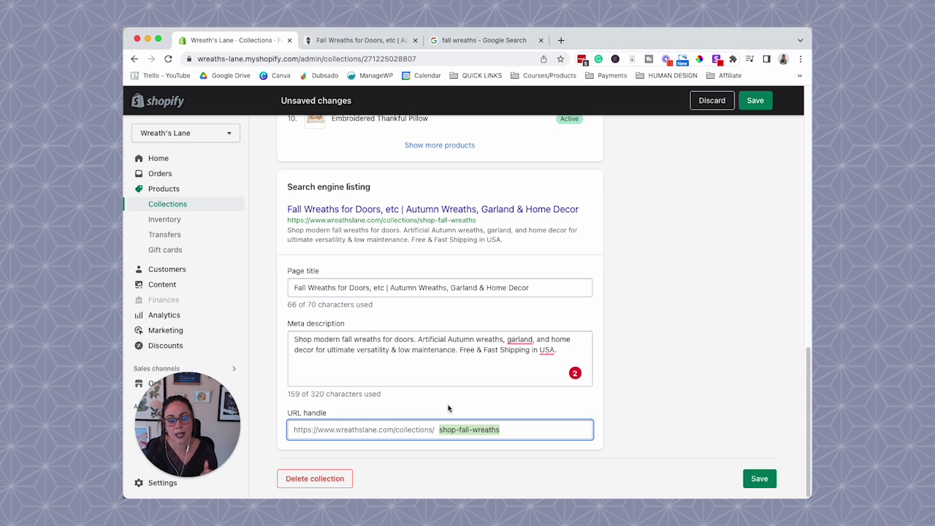
left_click(457, 412)
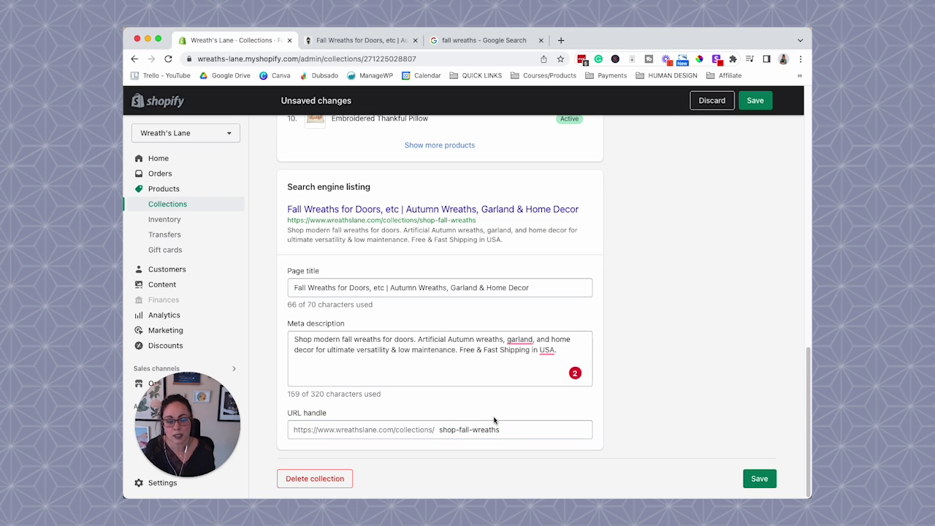
Try adding a trailing hyphen to the URL handle to bring up the URL redirect option.
left_click(539, 430)
type("-")
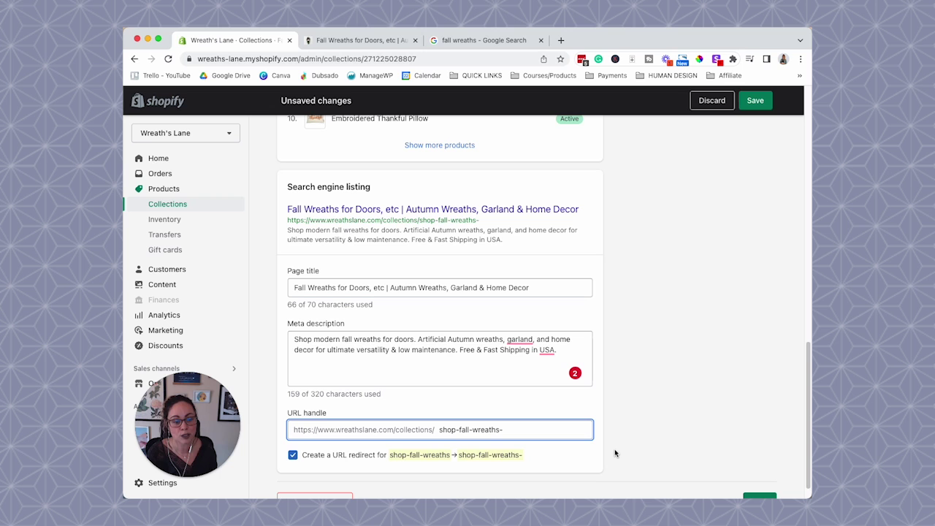
key("BackSpace")
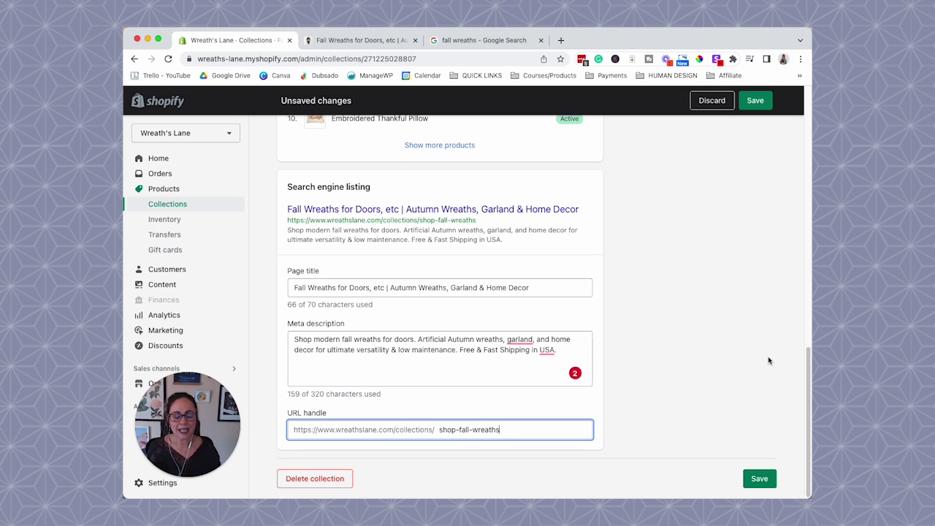
Return to the collection description and highlight its whole text, then look over the product list below it.
scroll(724, 359, "up", 15)
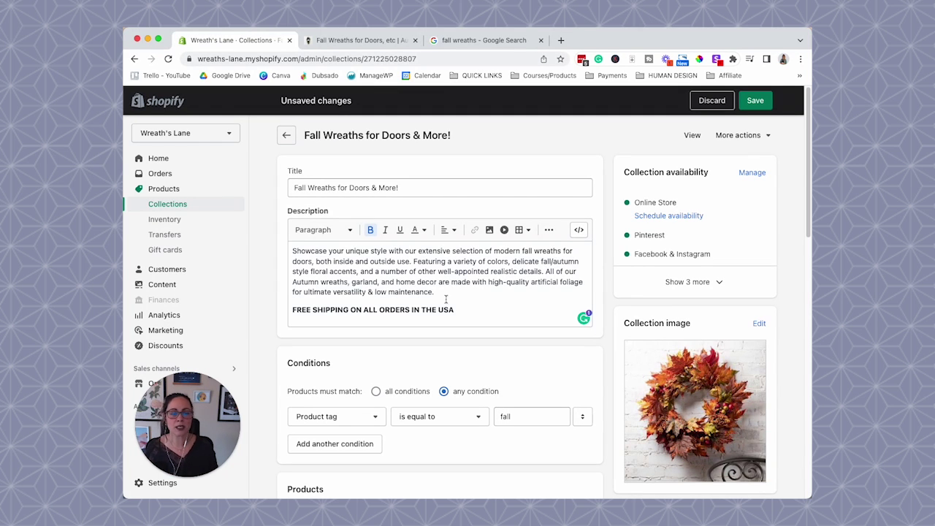
left_click_drag(477, 313, 280, 249)
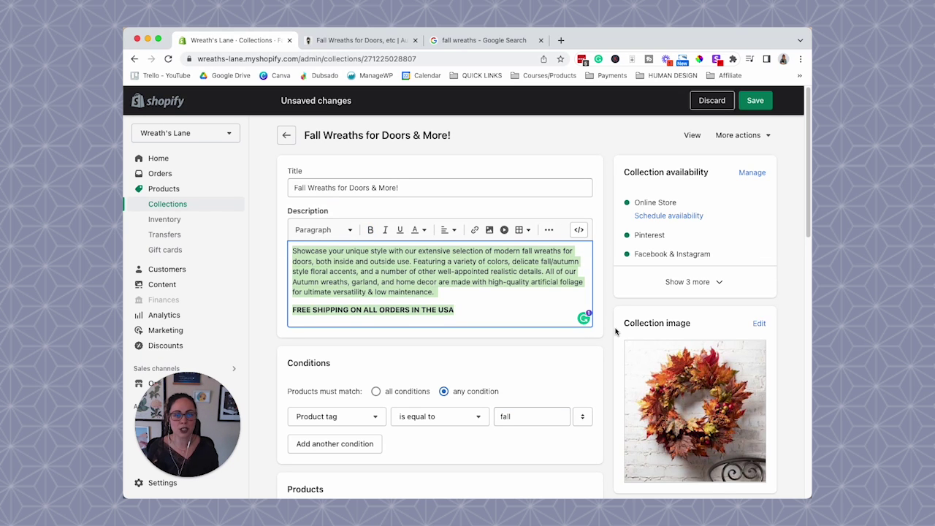
scroll(616, 331, "down", 6)
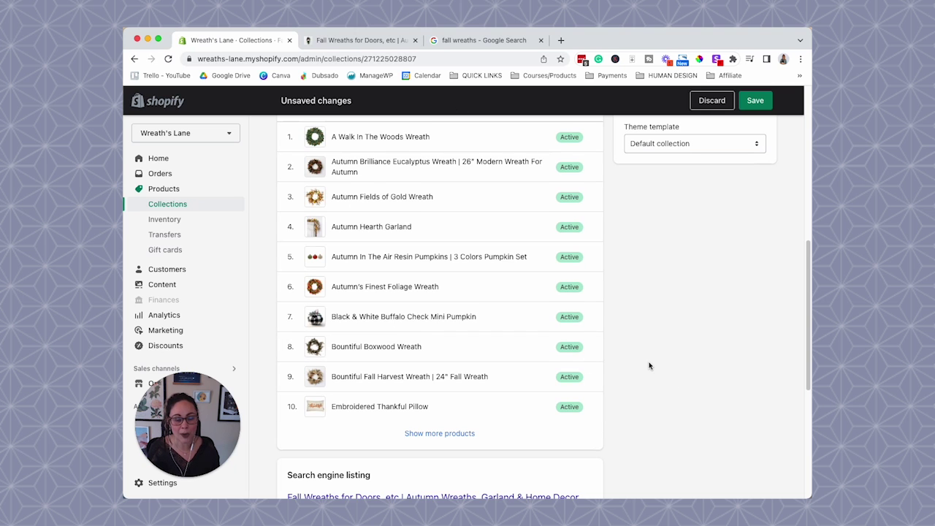
scroll(650, 365, "up", 6)
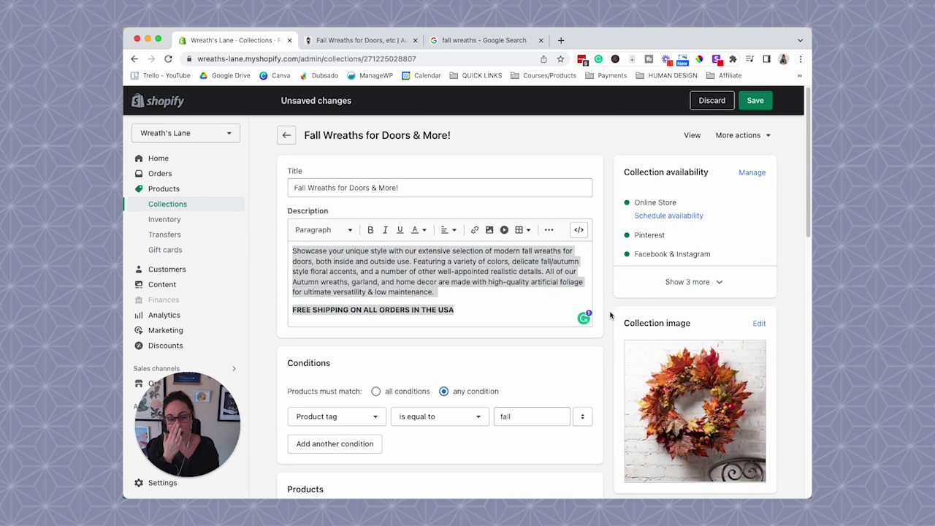
left_click(552, 305)
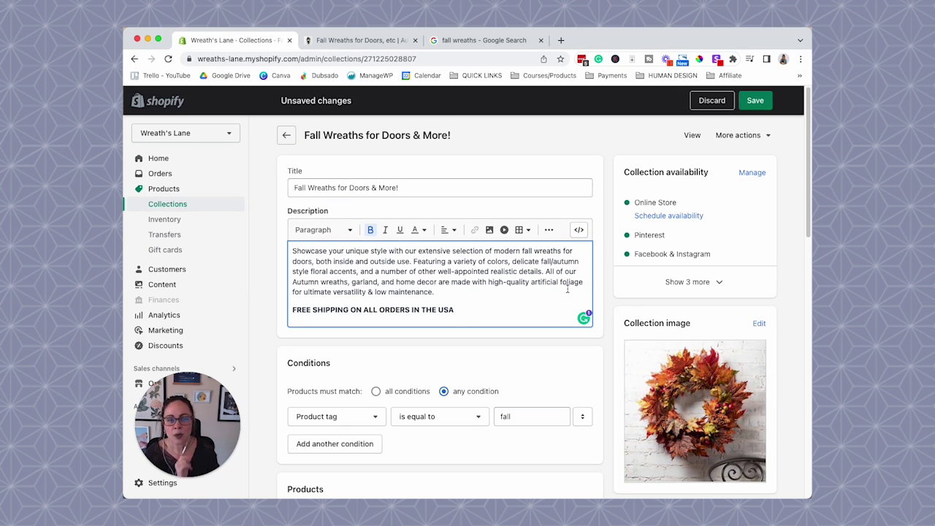
Switch to the Google results for fall wreaths and view Wayfair's Fall Wreaths page in a new tab.
left_click(457, 44)
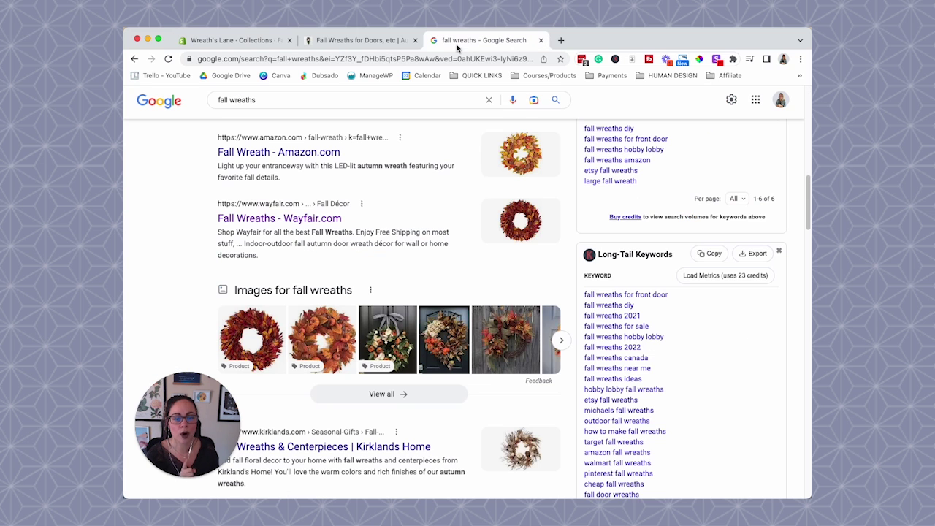
right_click(311, 223)
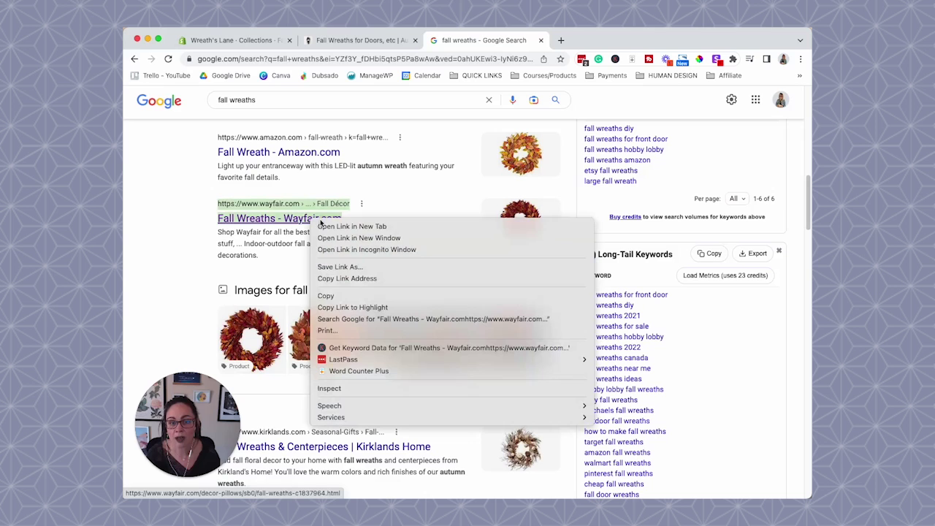
left_click(325, 226)
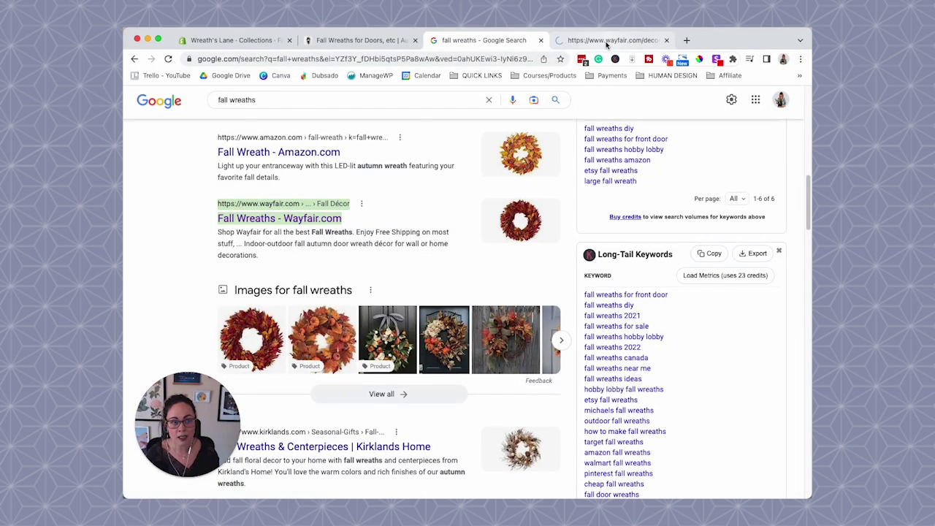
left_click(605, 45)
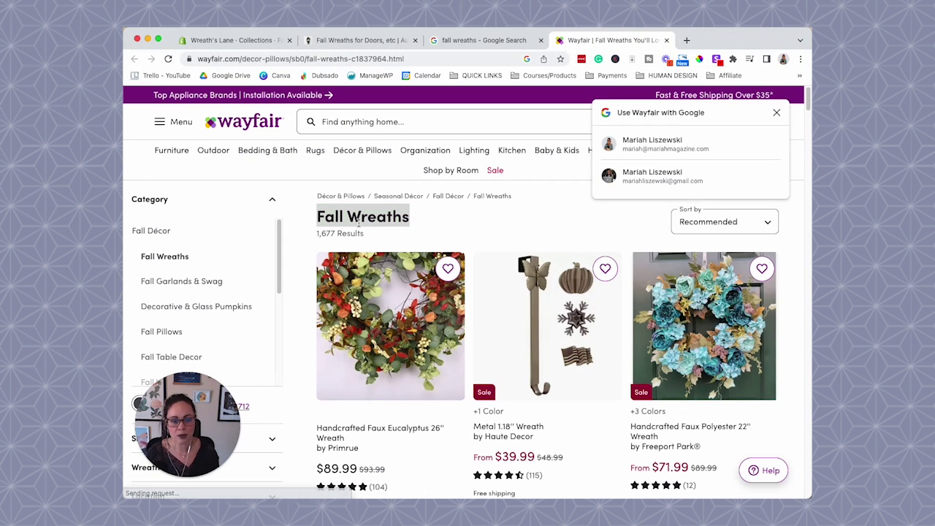
Compare the Wreath's Lane storefront collection with Wayfair's Fall Wreaths page, and dismiss Wayfair's Google sign-in prompt.
left_click(353, 40)
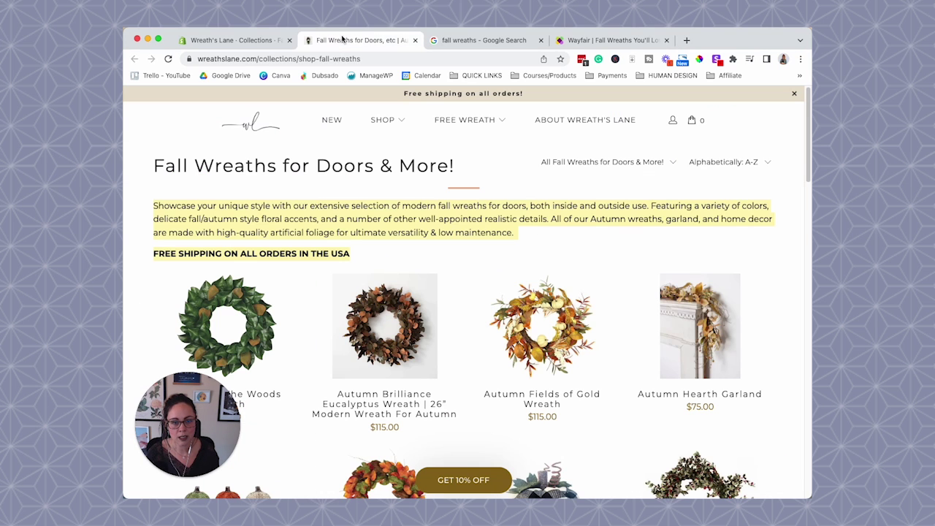
left_click(614, 40)
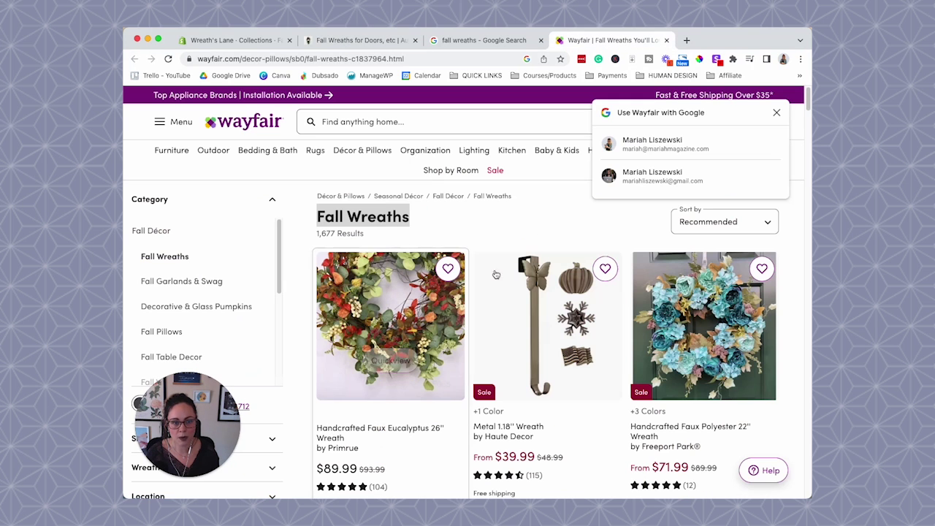
left_click(777, 113)
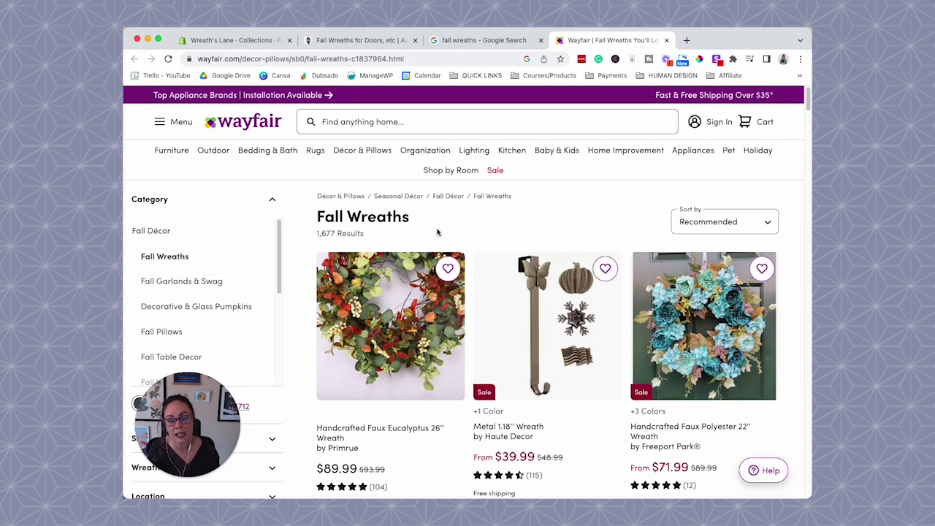
Close the Wayfair page, review the image results for fall wreaths on Google, and check the collection image in the Shopify collection.
left_click(667, 40)
scroll(559, 287, "down", 1)
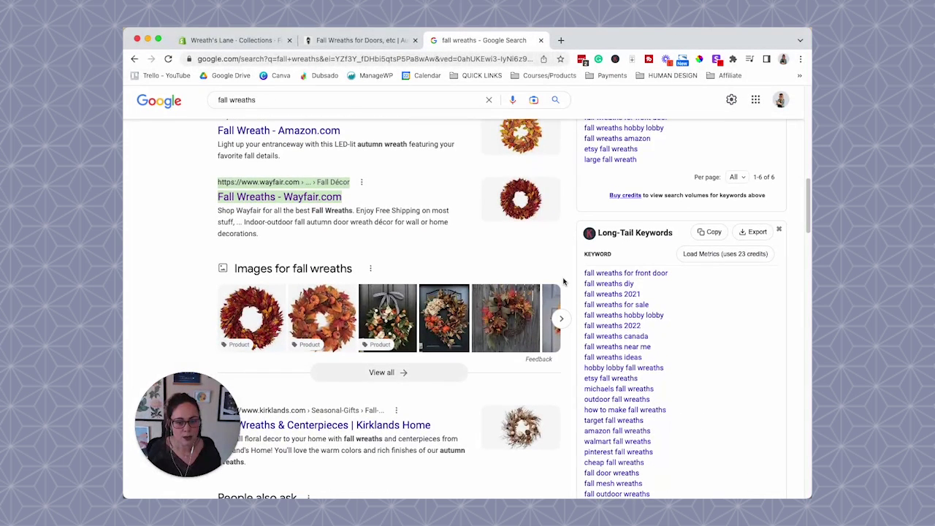
scroll(275, 201, "down", 2)
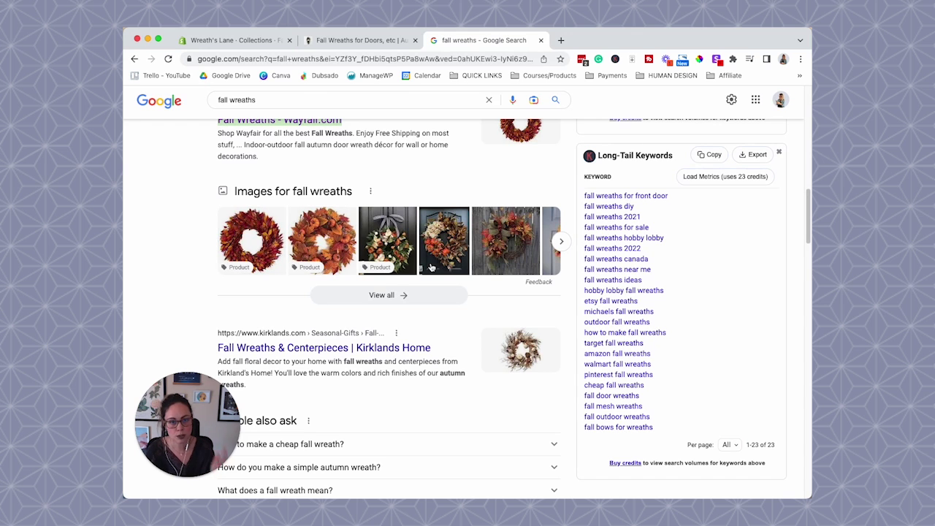
left_click(247, 40)
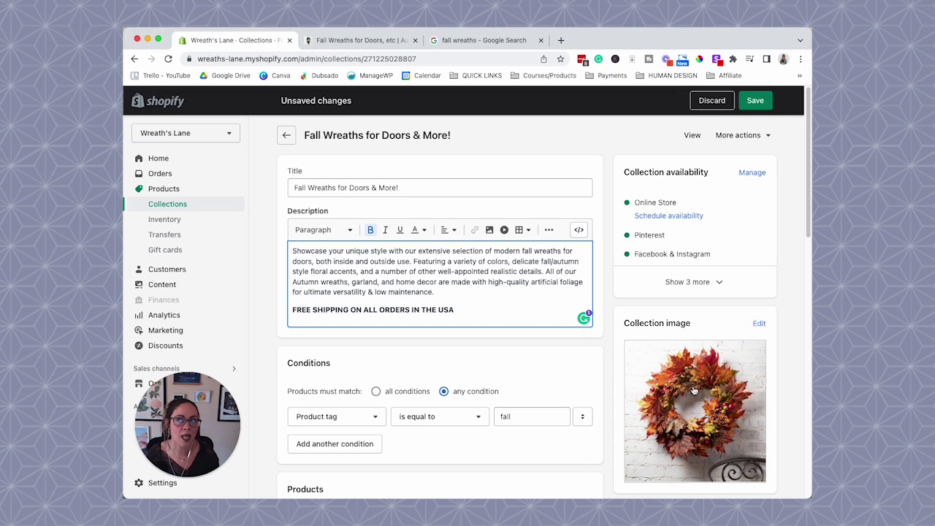
Look through the Google results for fall wreaths from Kirklands down to Home Depot and Etsy, and return to the Shopify collection.
left_click(465, 43)
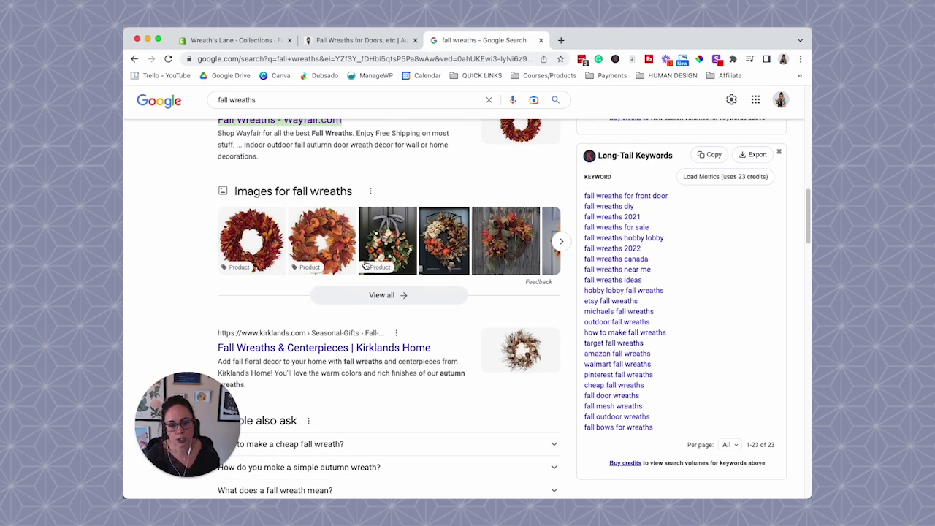
scroll(449, 319, "down", 1)
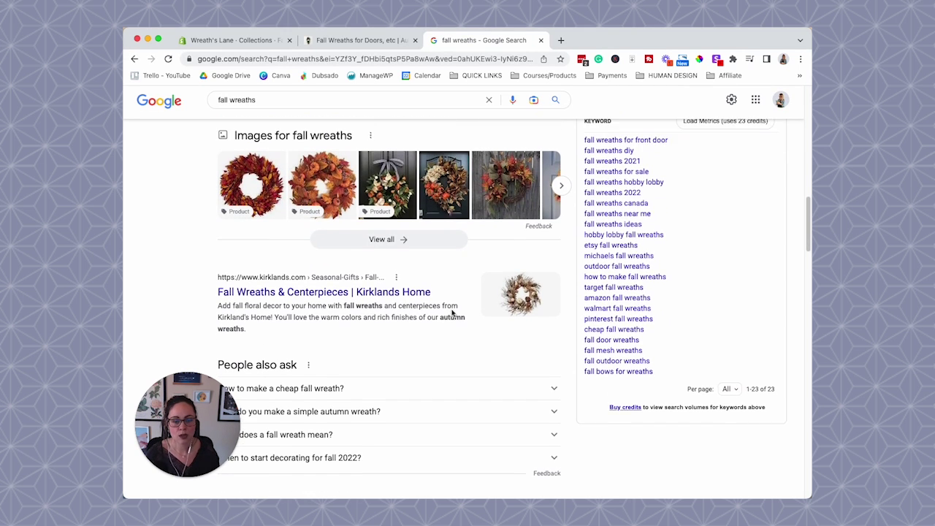
scroll(453, 313, "down", 1)
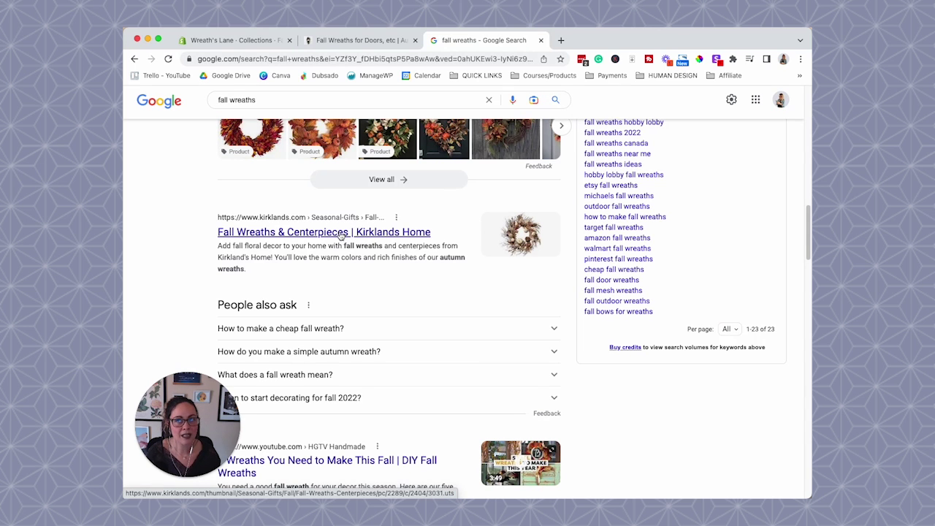
scroll(453, 291, "down", 5)
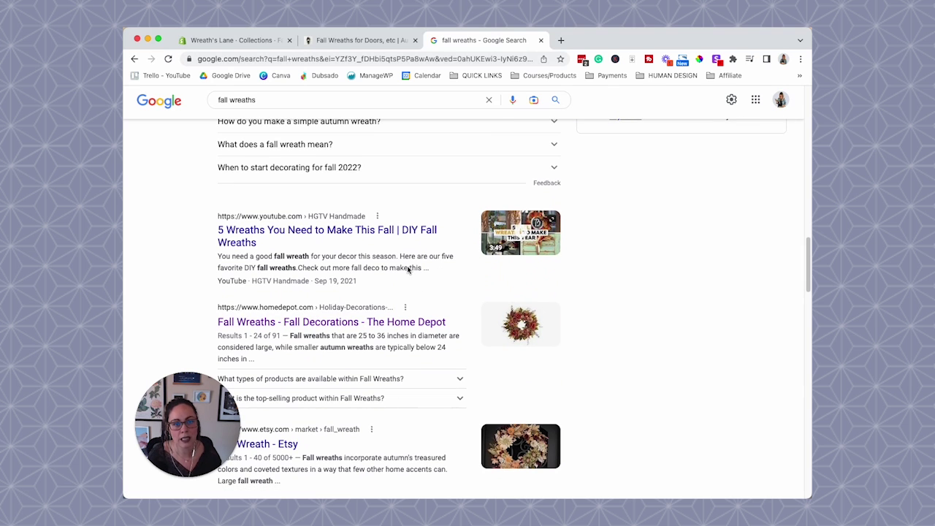
left_click(203, 43)
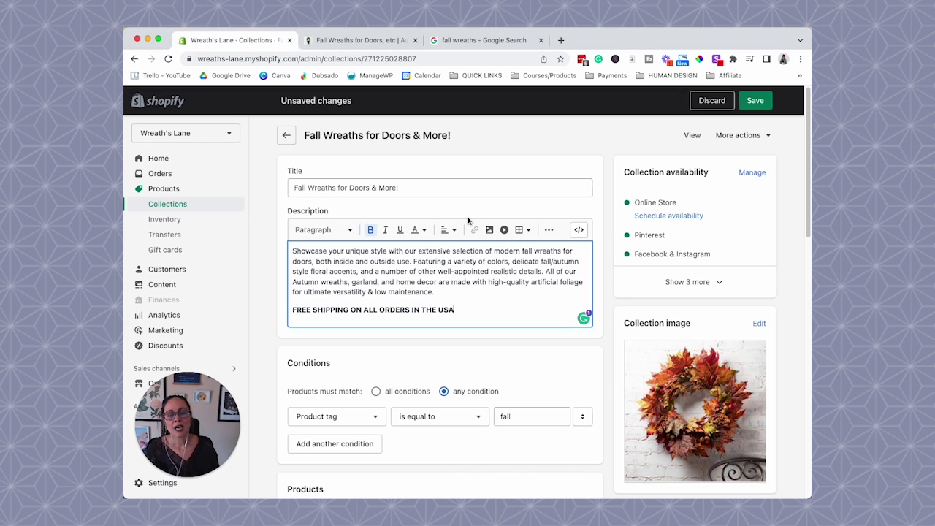